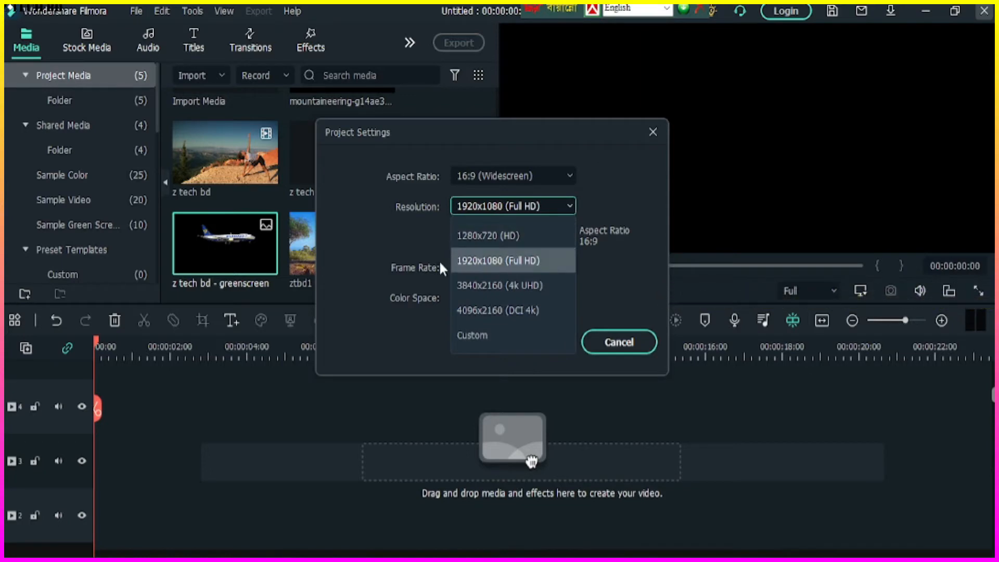
# - Set the project resolution to 1920x1080 (Full HD) and accept the project settings
pyautogui.click(474, 263)
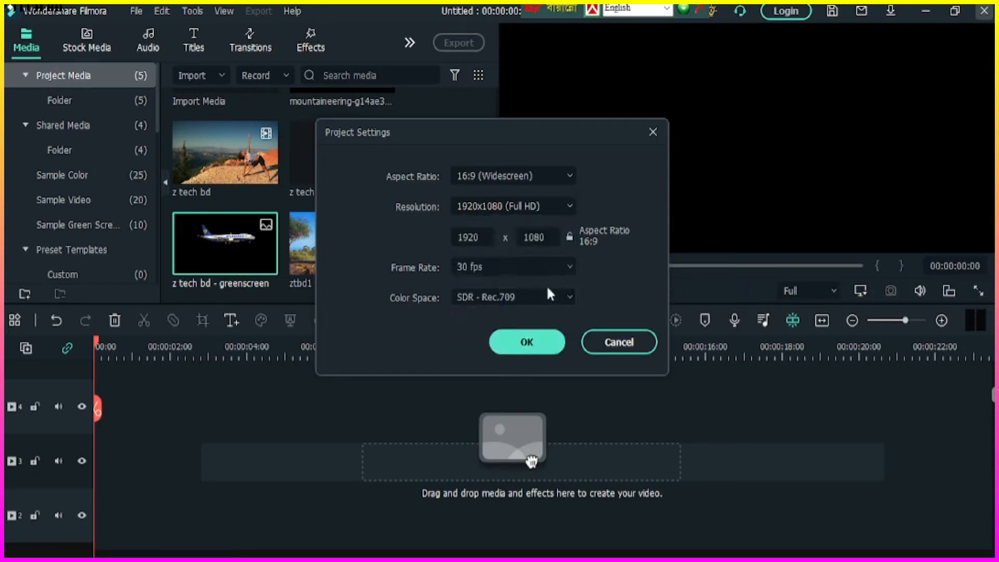
pyautogui.click(526, 342)
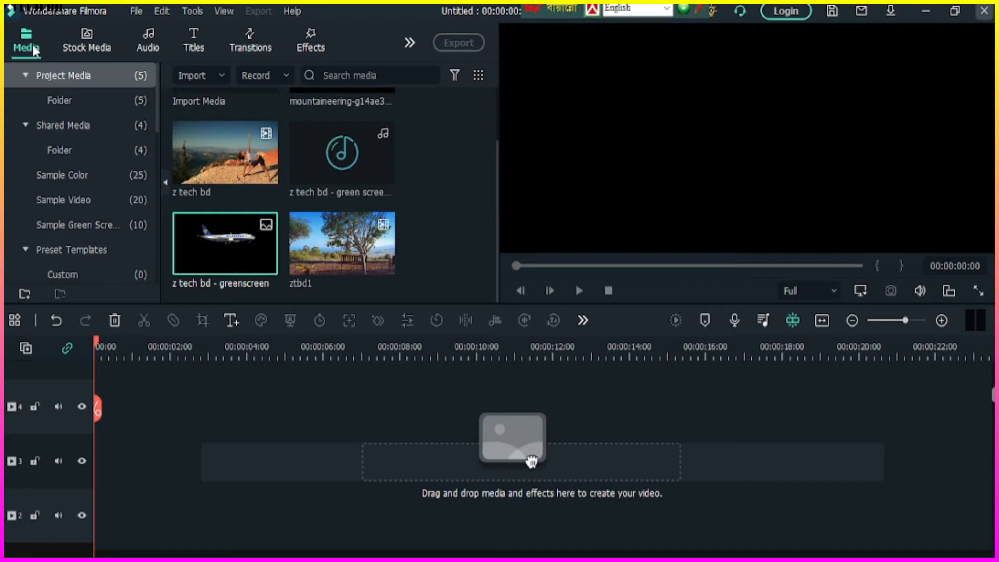
# - Place the downloaded stock video of the bench and trees at the start of video track 1, keeping the 1920 x 1080 30fps project settings
pyautogui.click(70, 75)
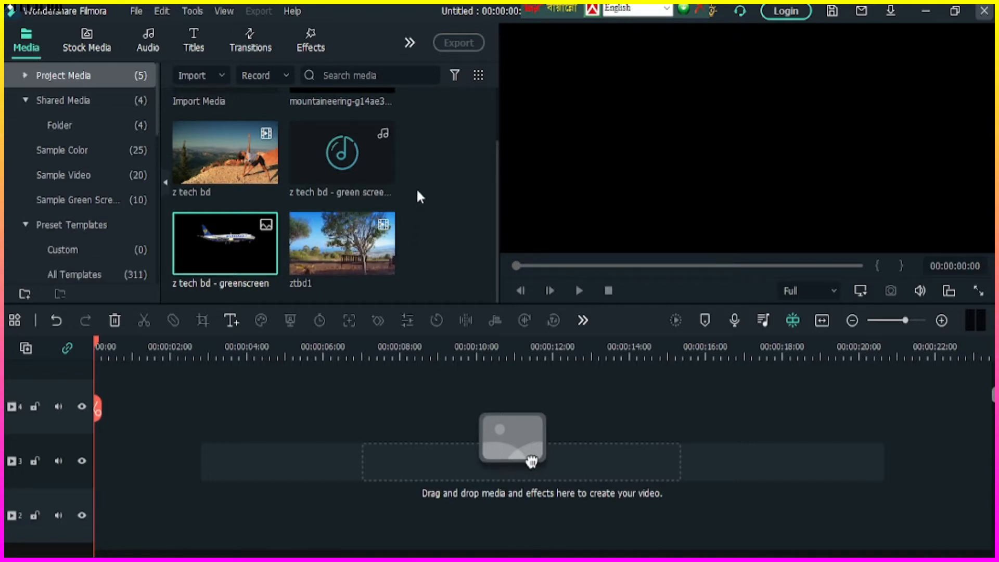
pyautogui.scroll(2, 418, 192)
pyautogui.click(87, 44)
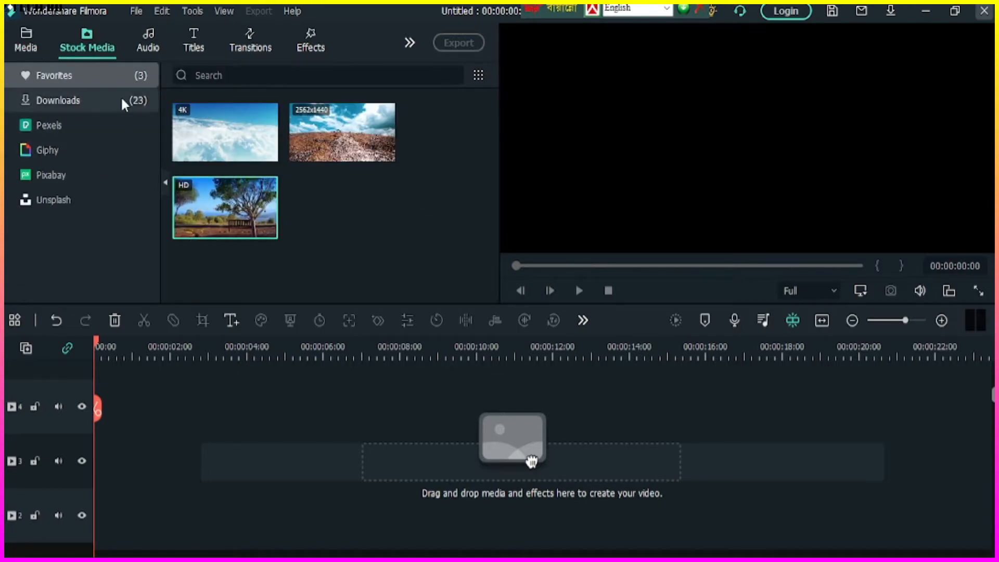
pyautogui.click(78, 100)
pyautogui.click(79, 77)
pyautogui.click(94, 99)
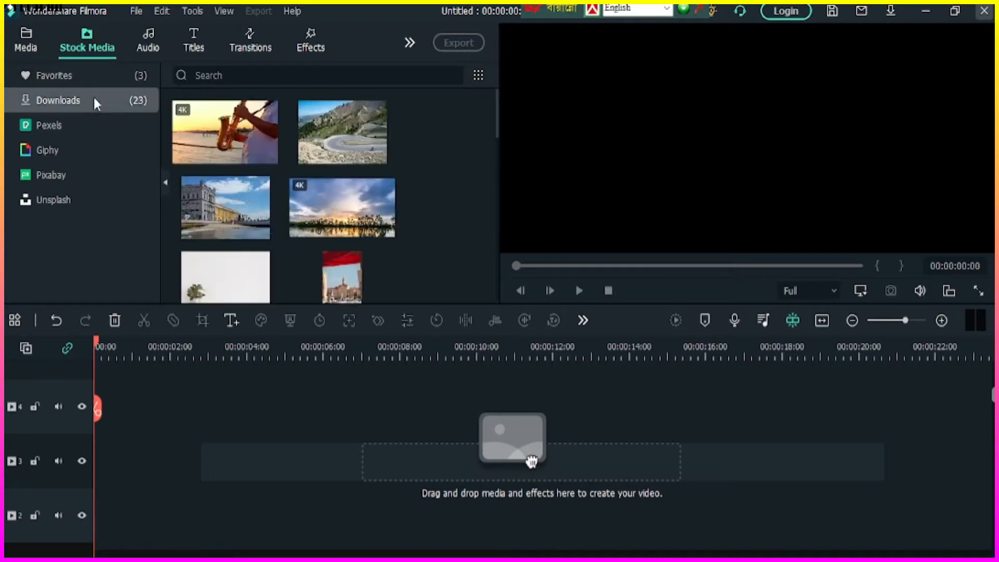
pyautogui.scroll(-10, 246, 190)
pyautogui.scroll(3, 260, 227)
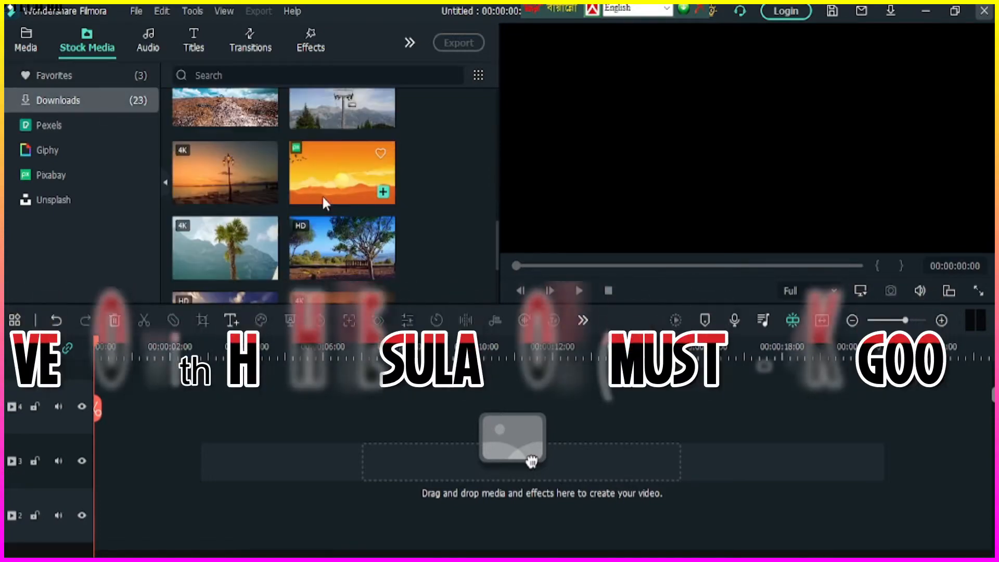
pyautogui.moveTo(360, 242); pyautogui.dragTo(175, 507)
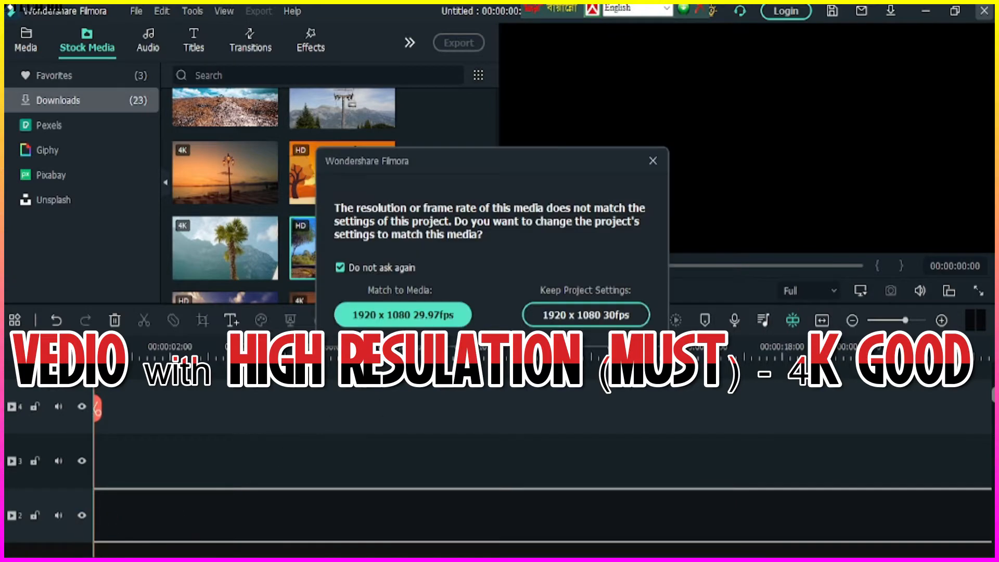
pyautogui.click(576, 316)
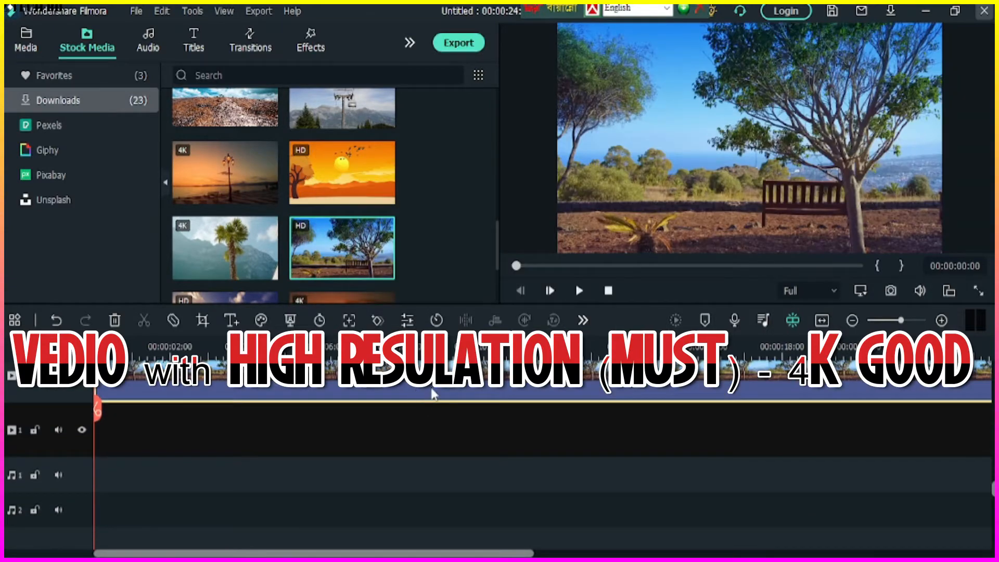
pyautogui.moveTo(433, 396); pyautogui.dragTo(434, 442)
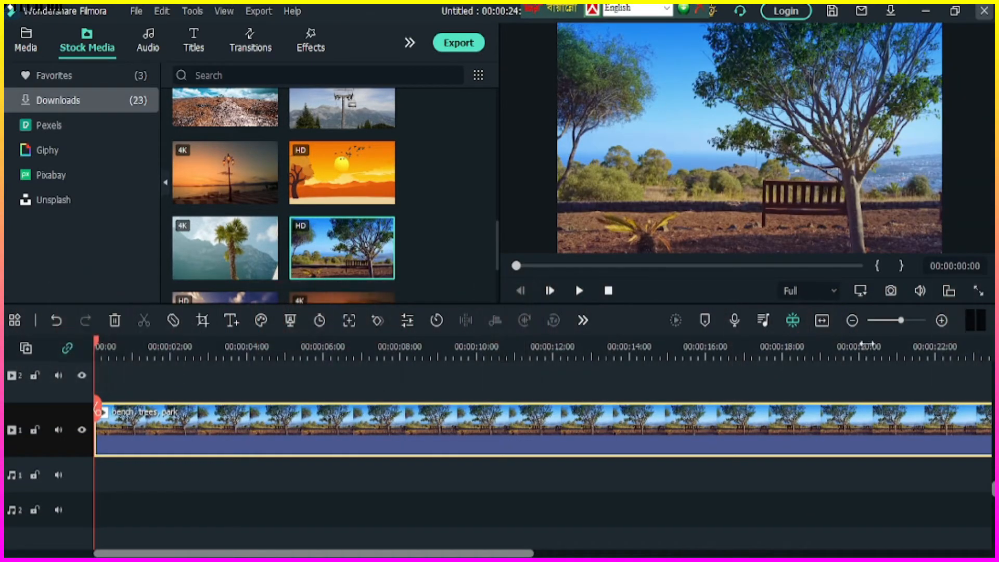
# - Trim the end of the bench and trees clip so it lasts about 22 seconds
pyautogui.click(851, 321)
pyautogui.click(546, 353)
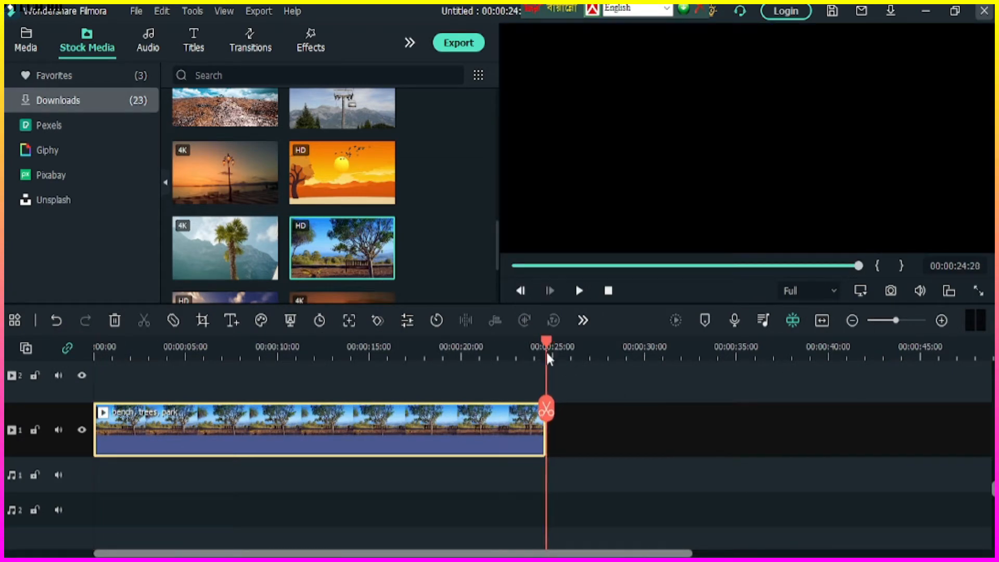
pyautogui.moveTo(546, 352); pyautogui.dragTo(580, 349)
pyautogui.moveTo(541, 419); pyautogui.dragTo(495, 416)
pyautogui.moveTo(580, 339); pyautogui.dragTo(522, 350)
pyautogui.scroll(1, 422, 402)
# - Add the aeroplane sound from the project media to audio track 1 and trim the bench clip to end with it
pyautogui.click(21, 45)
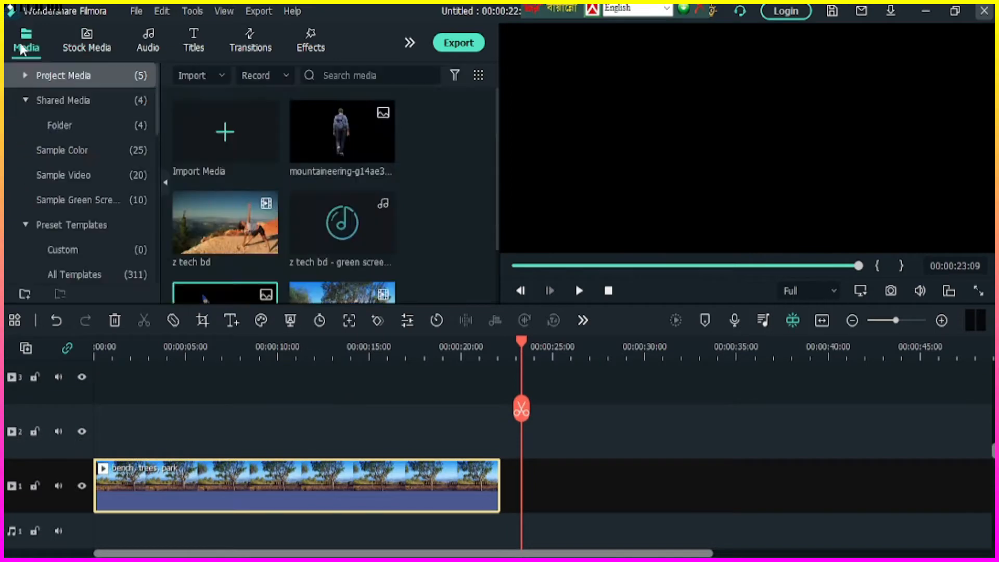
pyautogui.scroll(-2, 289, 206)
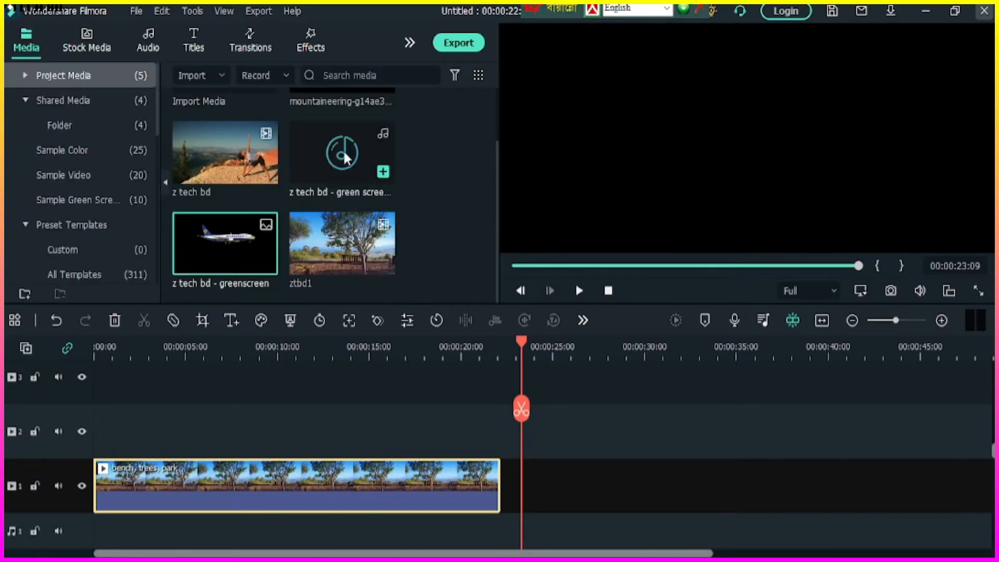
pyautogui.moveTo(342, 149); pyautogui.dragTo(254, 414)
pyautogui.moveTo(498, 382); pyautogui.dragTo(504, 448)
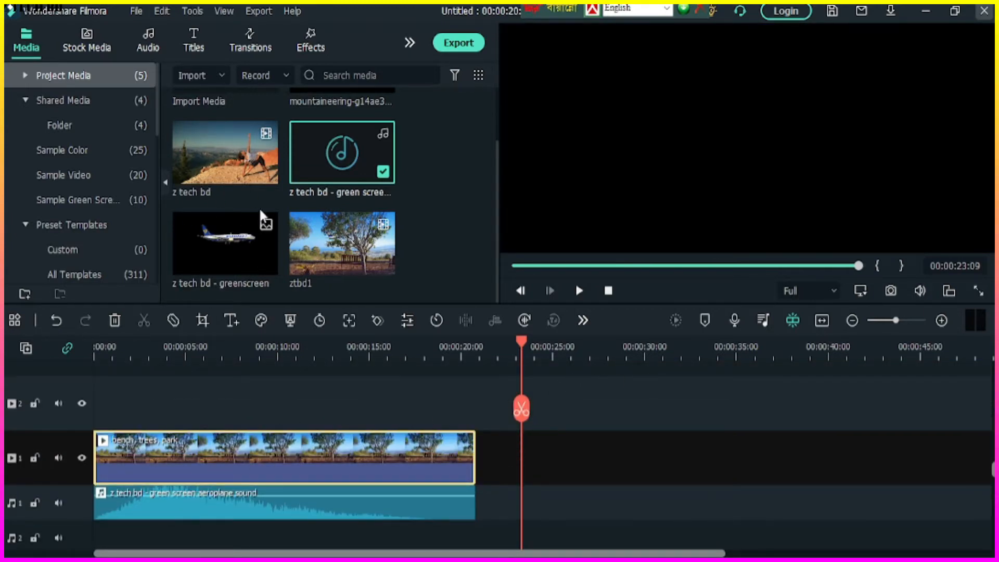
# - Place the aeroplane image on video track 2 over the full length of the bench clip and play the composition through
pyautogui.moveTo(260, 214); pyautogui.dragTo(474, 416)
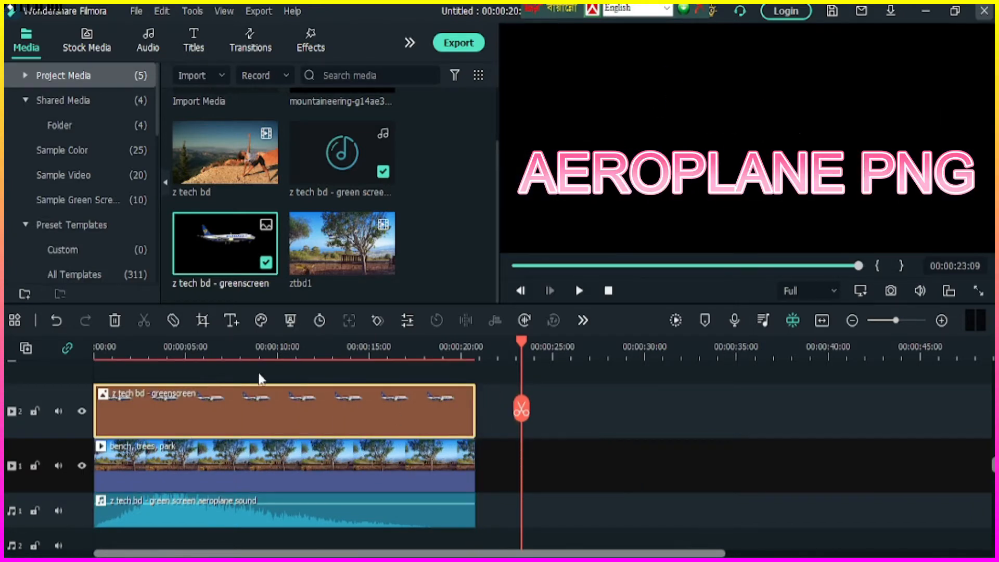
pyautogui.click(177, 348)
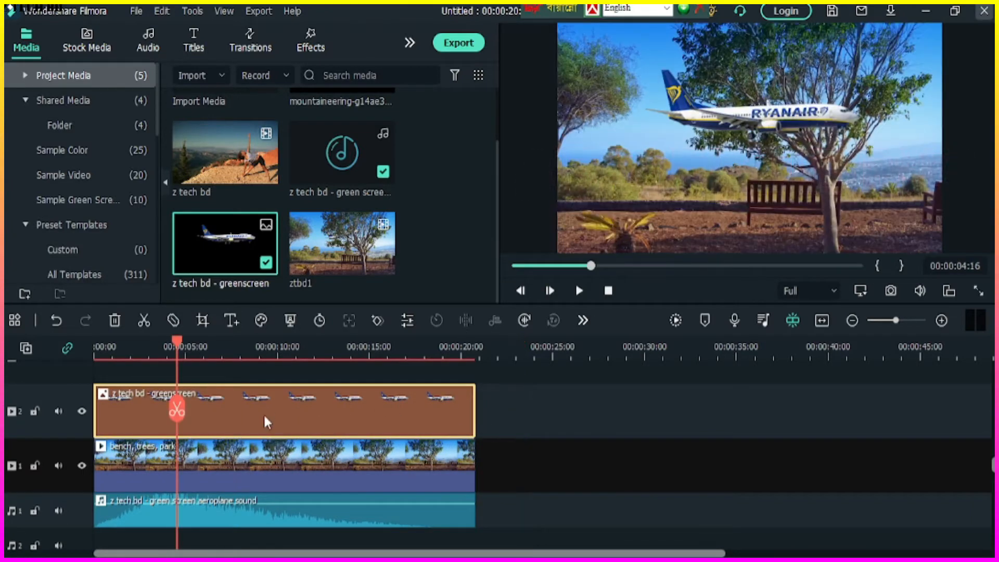
pyautogui.moveTo(182, 348); pyautogui.dragTo(102, 347)
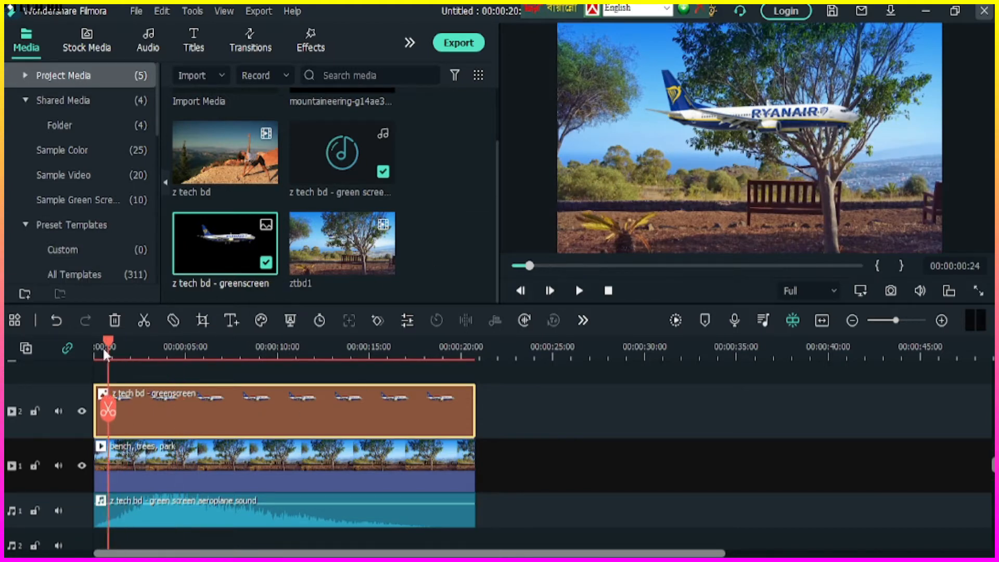
pyautogui.click(579, 291)
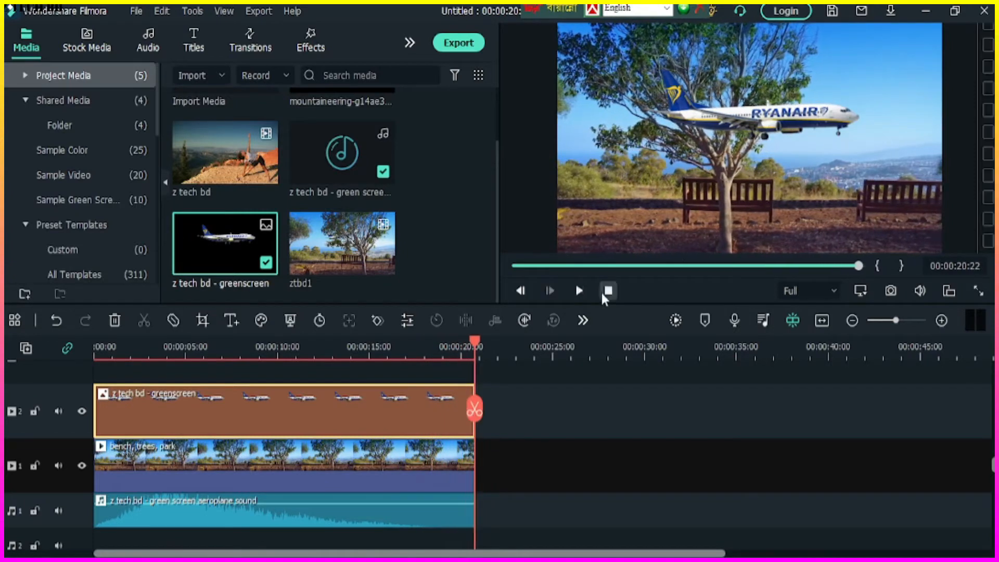
pyautogui.moveTo(468, 343); pyautogui.dragTo(106, 323)
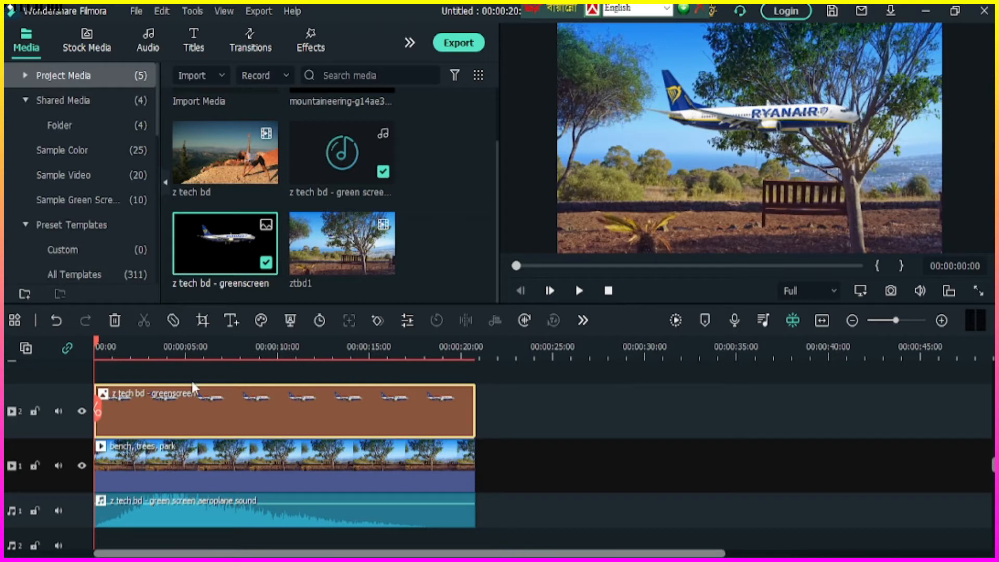
# - Shrink the aeroplane image to about 45%, rotate it to about -12° and position it at about X -268, Y -15 in the opening frame
pyautogui.doubleClick(289, 411)
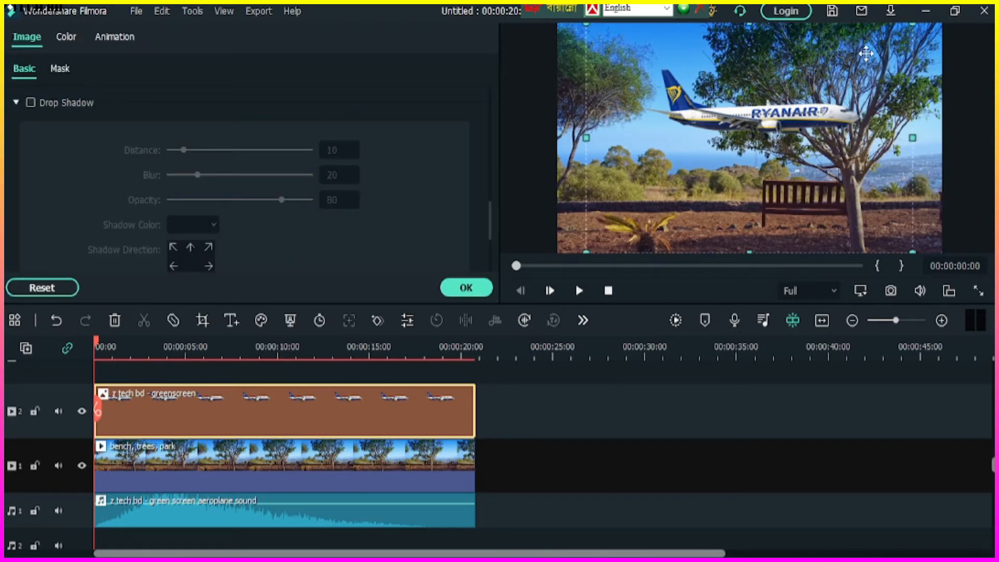
pyautogui.moveTo(912, 25); pyautogui.dragTo(782, 114)
pyautogui.moveTo(684, 95); pyautogui.dragTo(645, 120)
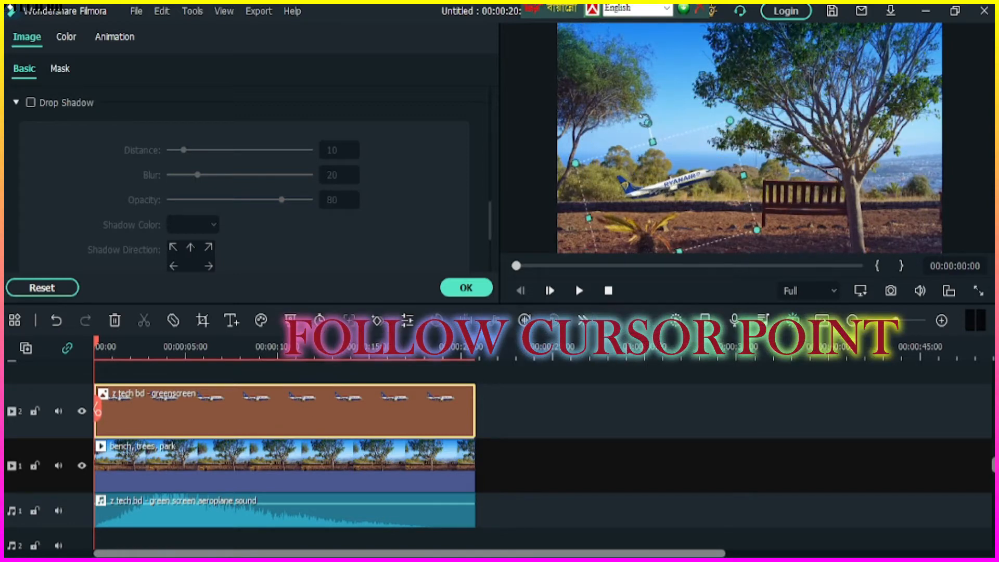
pyautogui.moveTo(685, 184); pyautogui.dragTo(625, 136)
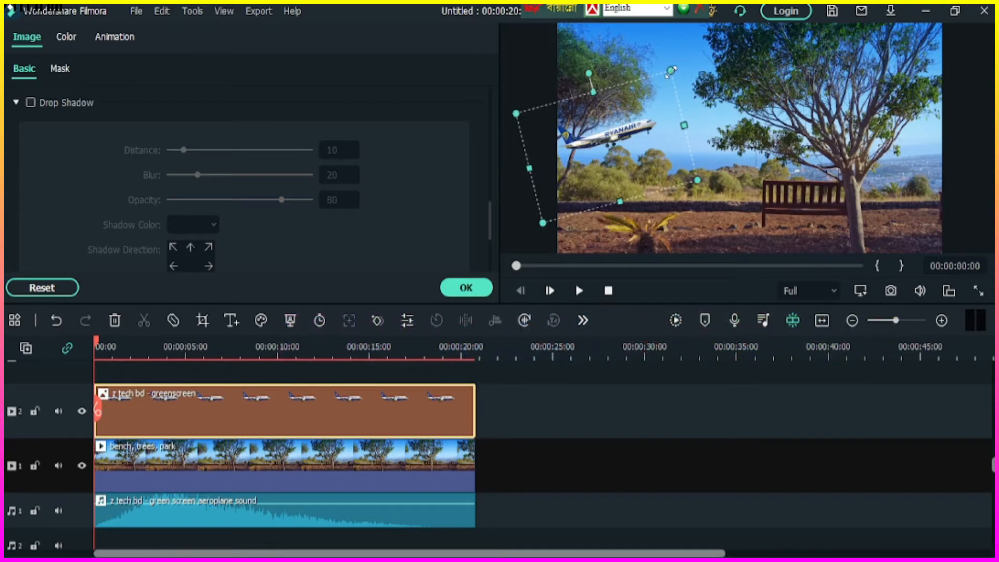
pyautogui.moveTo(671, 72); pyautogui.dragTo(665, 77)
pyautogui.moveTo(628, 142); pyautogui.dragTo(619, 142)
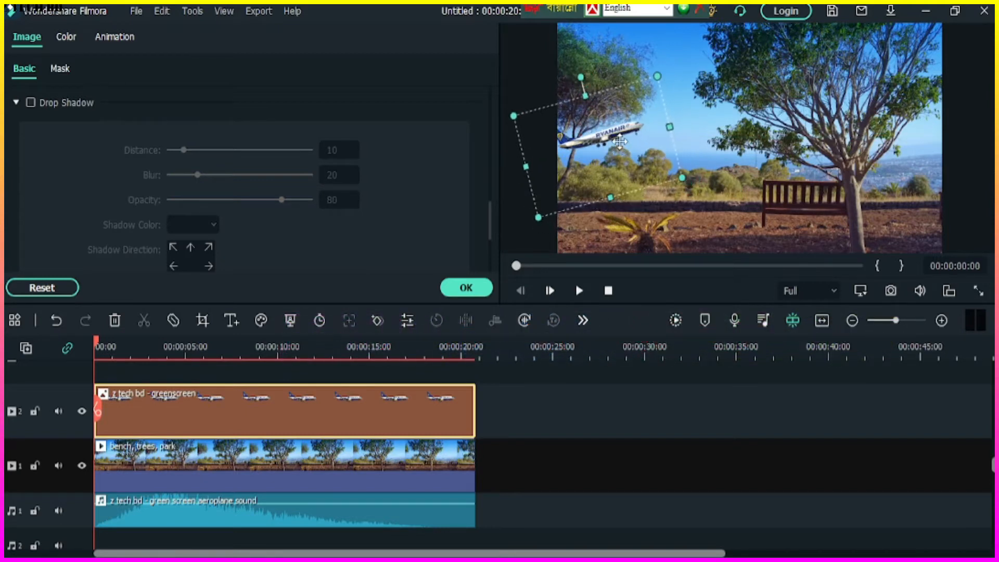
pyautogui.moveTo(577, 71); pyautogui.dragTo(582, 70)
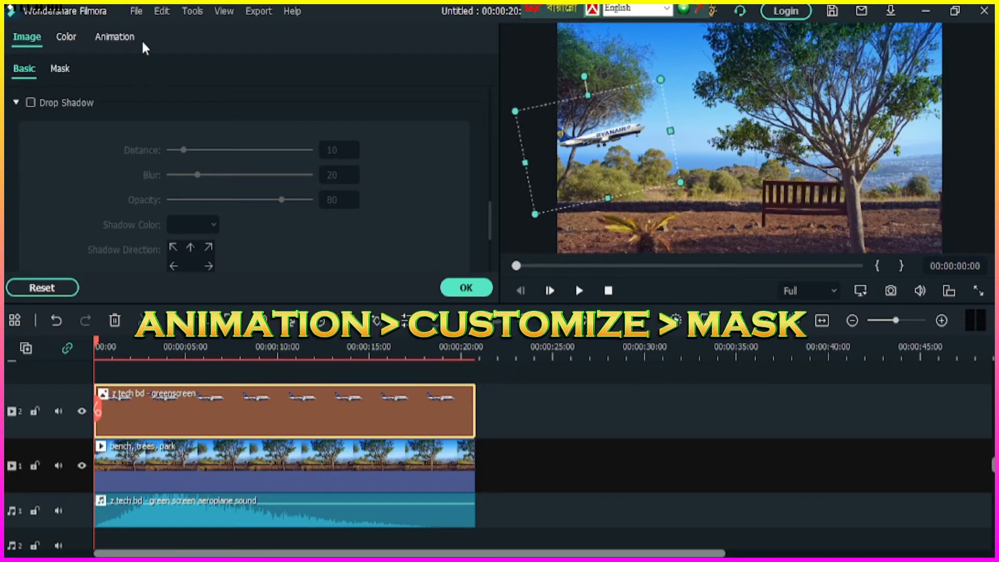
# - Add a custom animation keyframe at the clip's start and another at 00:00:18:10 with the aeroplane at about X 212, Y 106
pyautogui.click(108, 41)
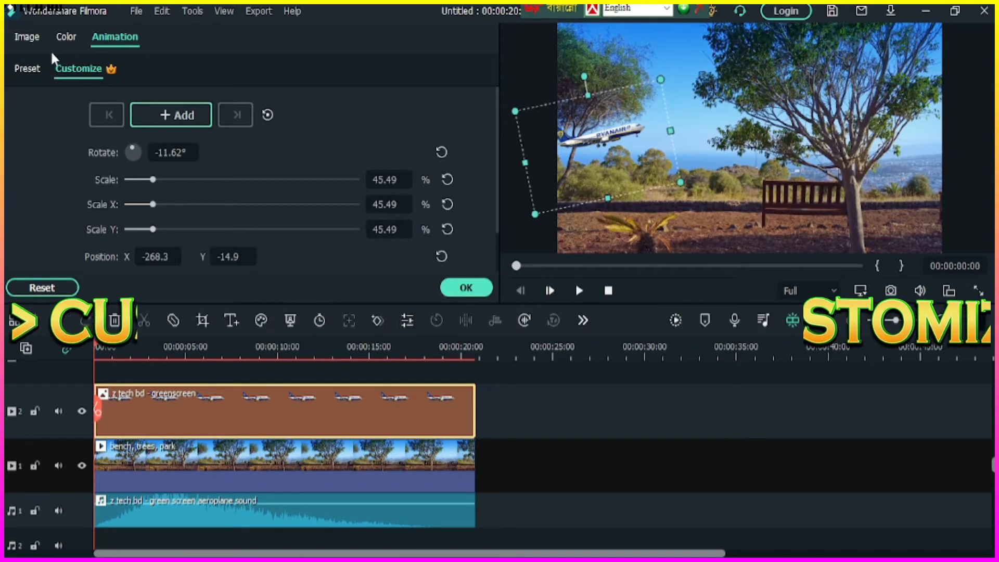
pyautogui.click(167, 115)
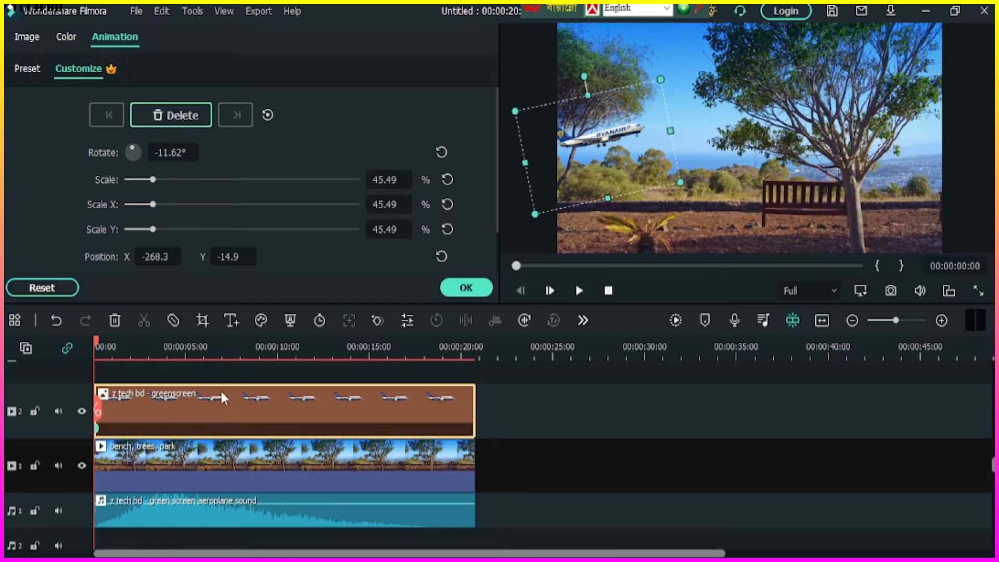
pyautogui.moveTo(95, 343); pyautogui.dragTo(430, 376)
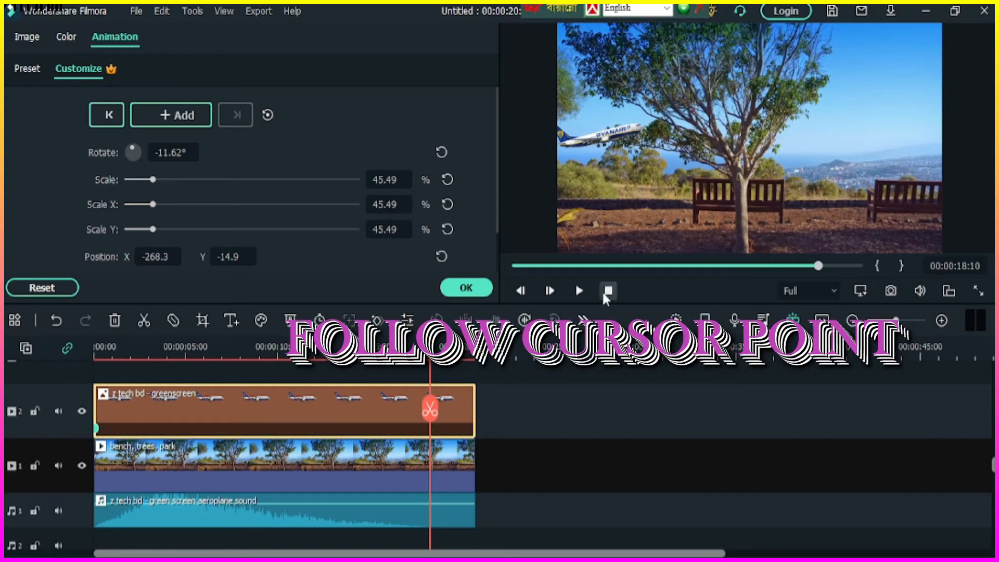
pyautogui.click(588, 147)
pyautogui.moveTo(588, 139); pyautogui.dragTo(853, 72)
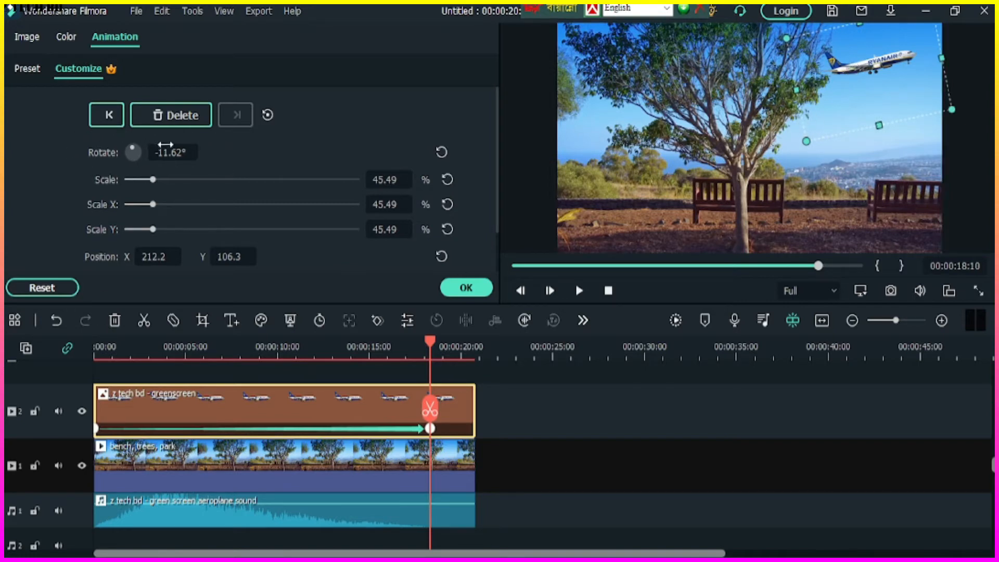
# - Set the end keyframe's rotation to -19.62°, scale to 85% and X position to 746.2, and apply the animation
pyautogui.moveTo(133, 152); pyautogui.dragTo(176, 183)
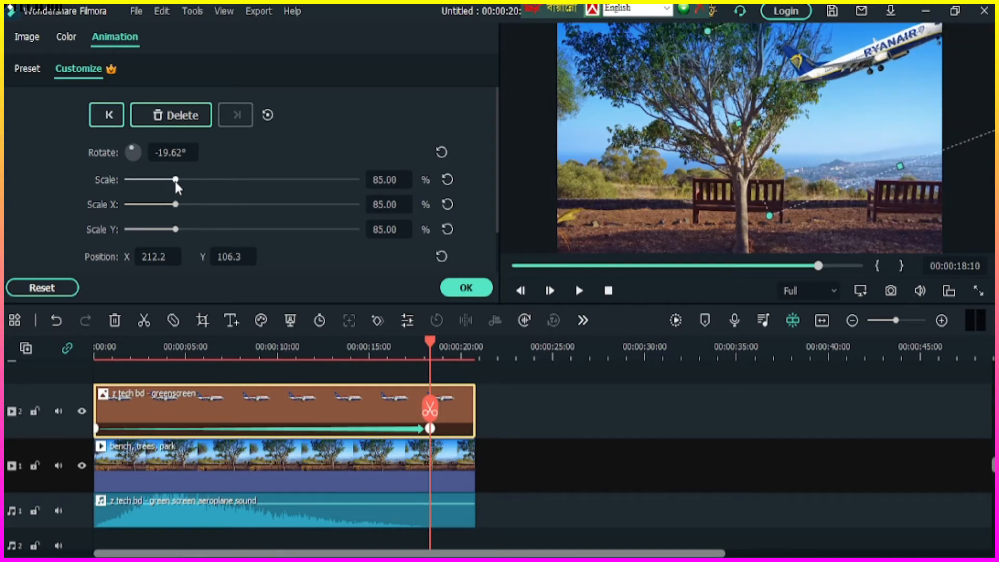
pyautogui.scroll(-2, 276, 242)
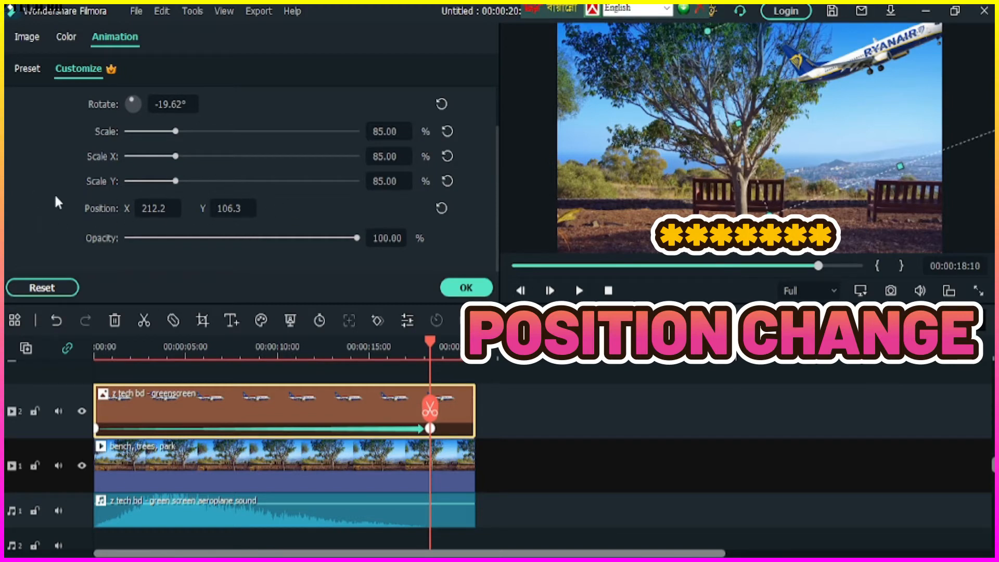
pyautogui.moveTo(149, 205); pyautogui.dragTo(426, 205)
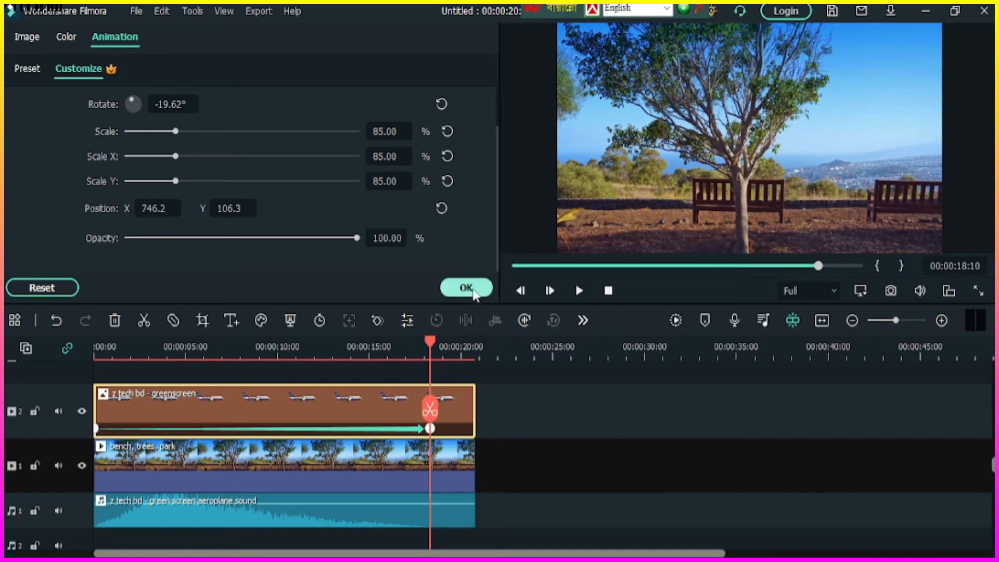
pyautogui.click(466, 289)
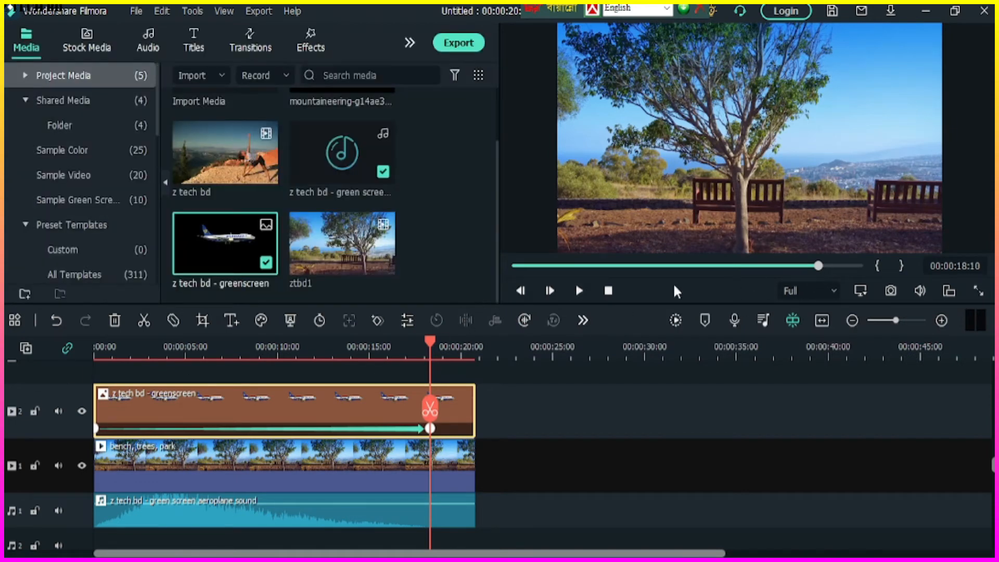
# - Play the aeroplane animation from the beginning to check the flight path and return the playhead to the start
pyautogui.moveTo(819, 269); pyautogui.dragTo(515, 266)
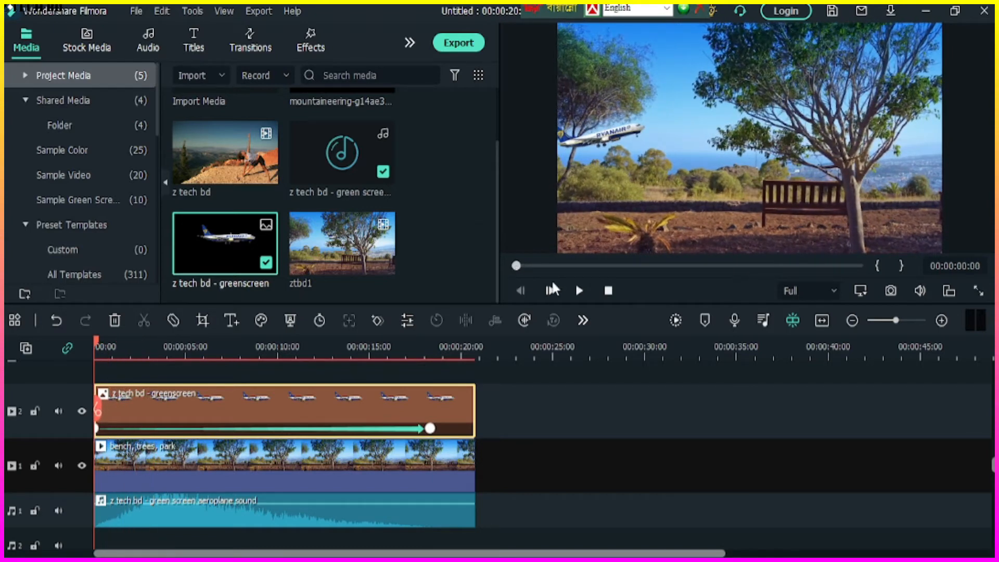
pyautogui.click(578, 292)
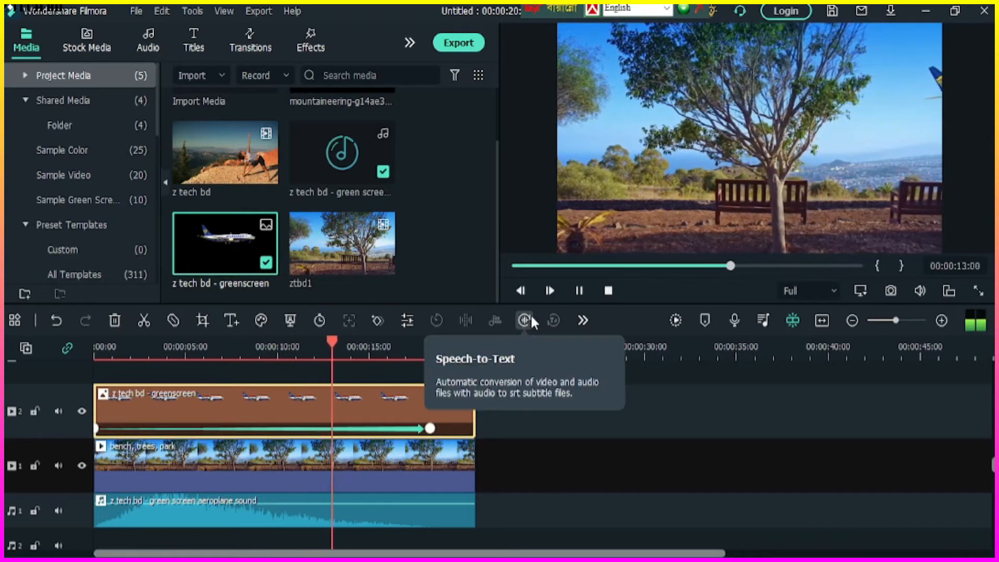
pyautogui.click(579, 291)
pyautogui.scroll(2, 555, 380)
pyautogui.moveTo(385, 341); pyautogui.dragTo(94, 367)
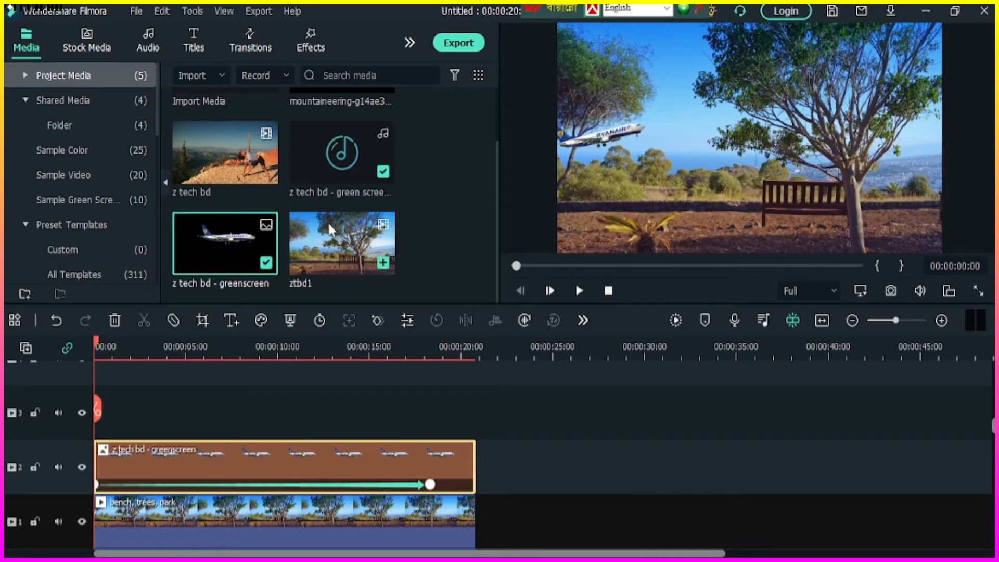
pyautogui.scroll(-2, 439, 422)
pyautogui.click(357, 465)
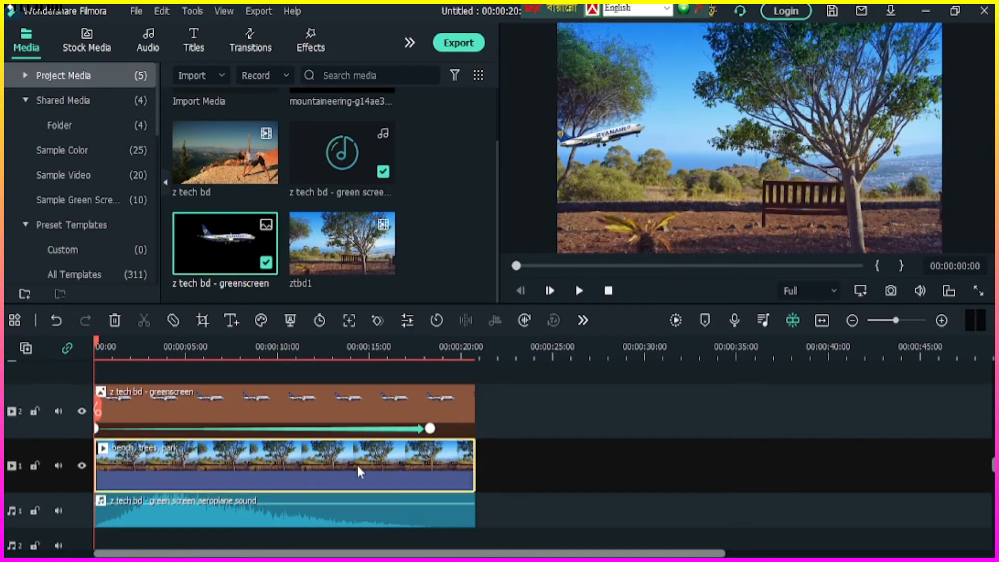
pyautogui.moveTo(323, 245); pyautogui.dragTo(630, 392)
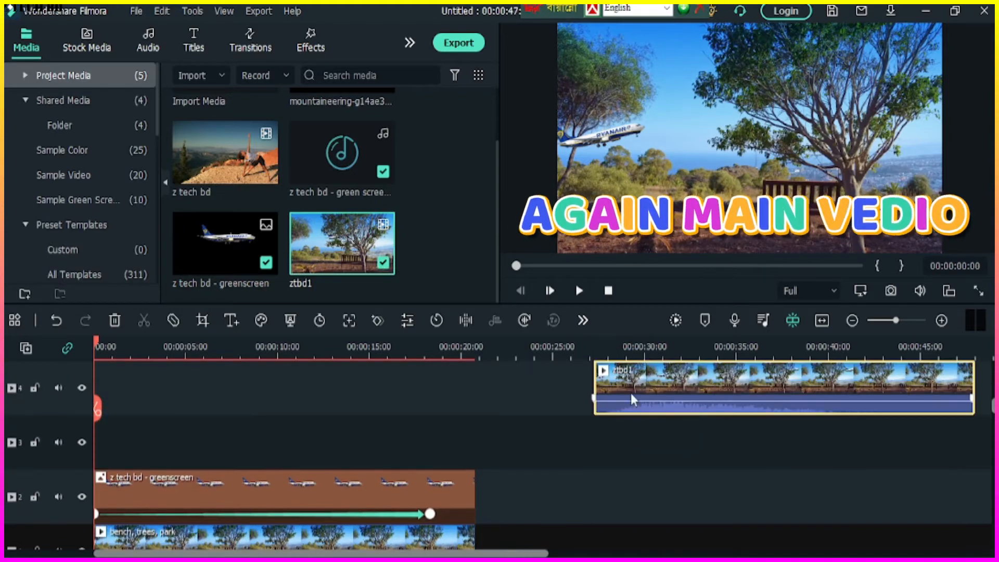
pyautogui.press('Delete')
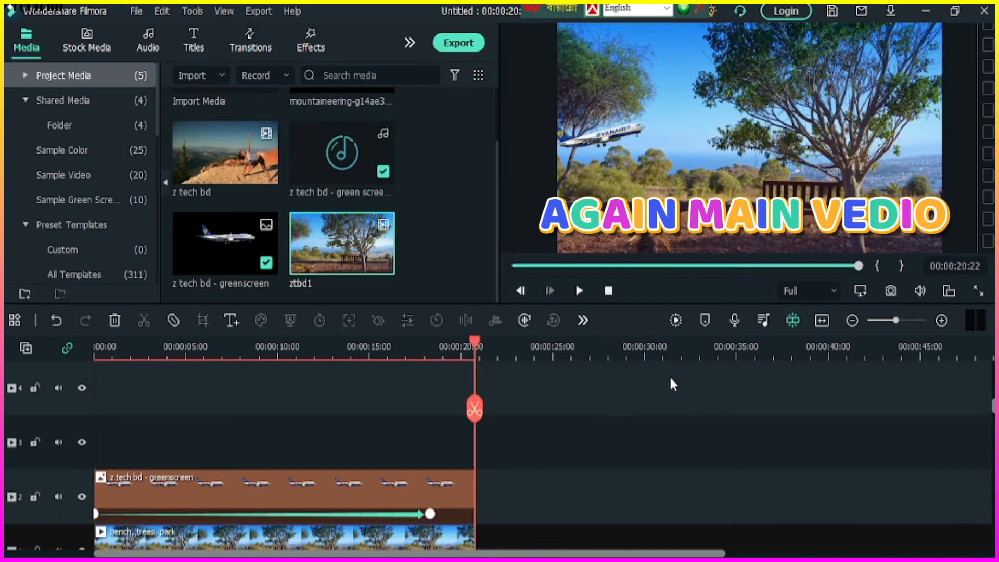
# - Add the downloaded stock "bench, trees, park" clip on track 3 above the aeroplane, starting at the beginning of the timeline
pyautogui.click(83, 47)
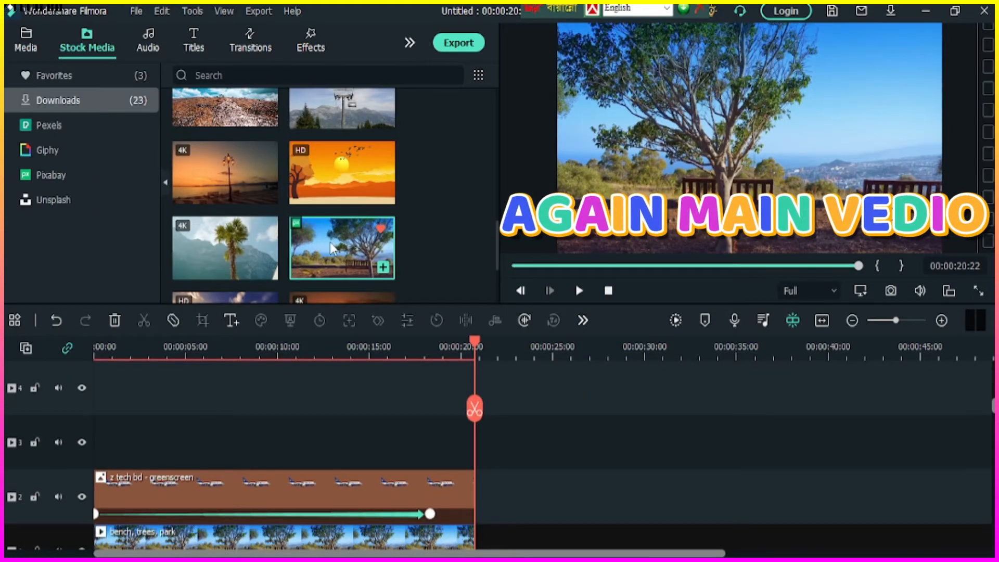
pyautogui.moveTo(330, 242); pyautogui.dragTo(487, 422)
pyautogui.moveTo(635, 458); pyautogui.dragTo(255, 457)
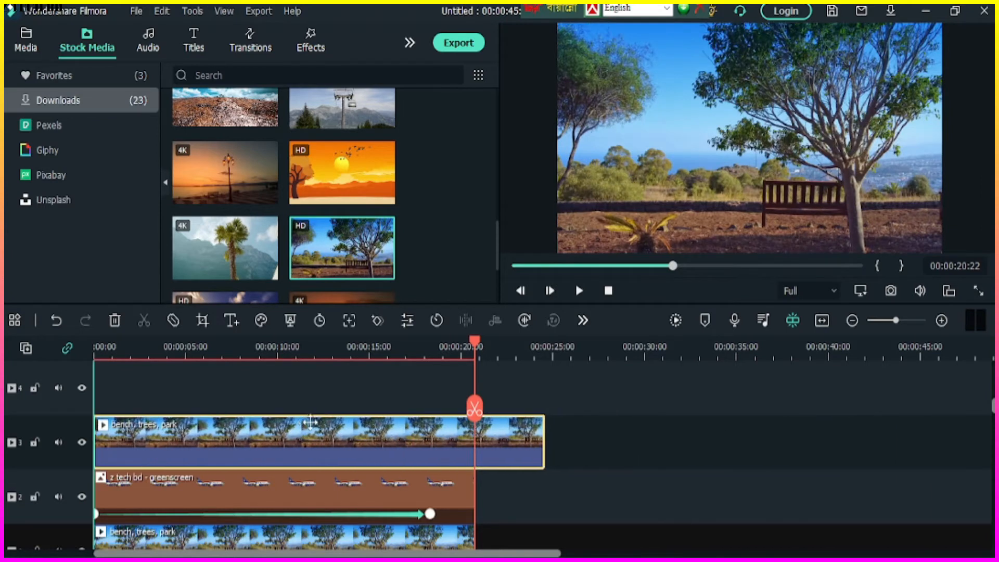
# - Trim the end of the track 3 park clip to line up with the aeroplane, lower park and sound clips
pyautogui.moveTo(545, 437); pyautogui.dragTo(479, 436)
pyautogui.moveTo(479, 348); pyautogui.dragTo(433, 343)
pyautogui.scroll(-1, 501, 412)
pyautogui.moveTo(478, 415); pyautogui.dragTo(474, 415)
pyautogui.scroll(-2, 491, 437)
pyautogui.scroll(3, 489, 435)
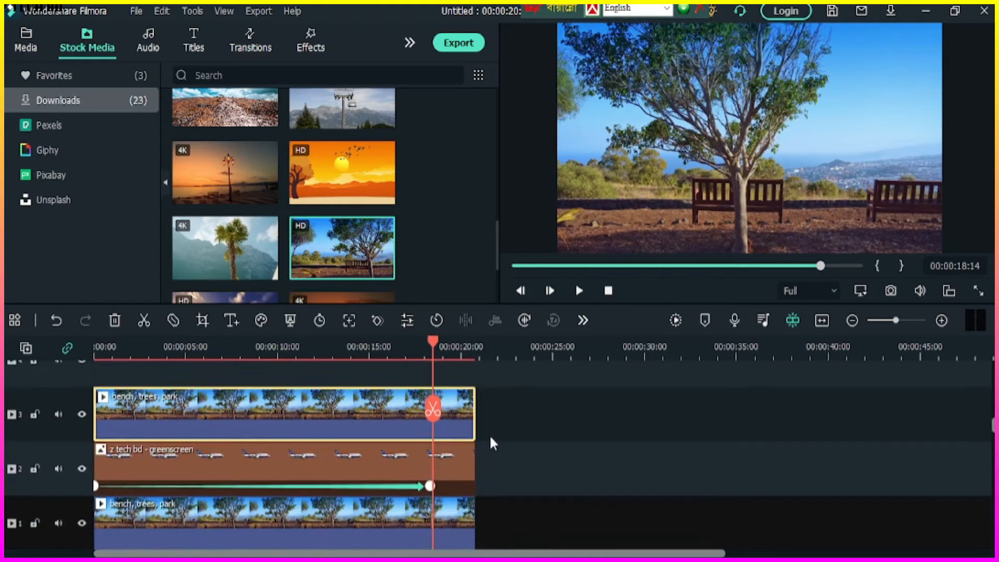
pyautogui.moveTo(435, 348); pyautogui.dragTo(457, 348)
pyautogui.click(472, 358)
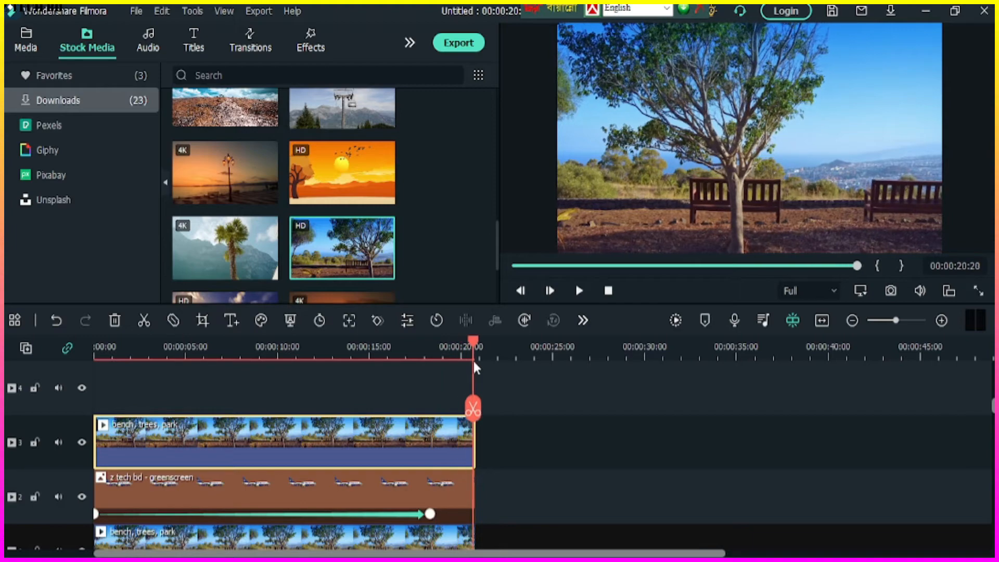
pyautogui.scroll(-3, 510, 409)
pyautogui.scroll(3, 511, 409)
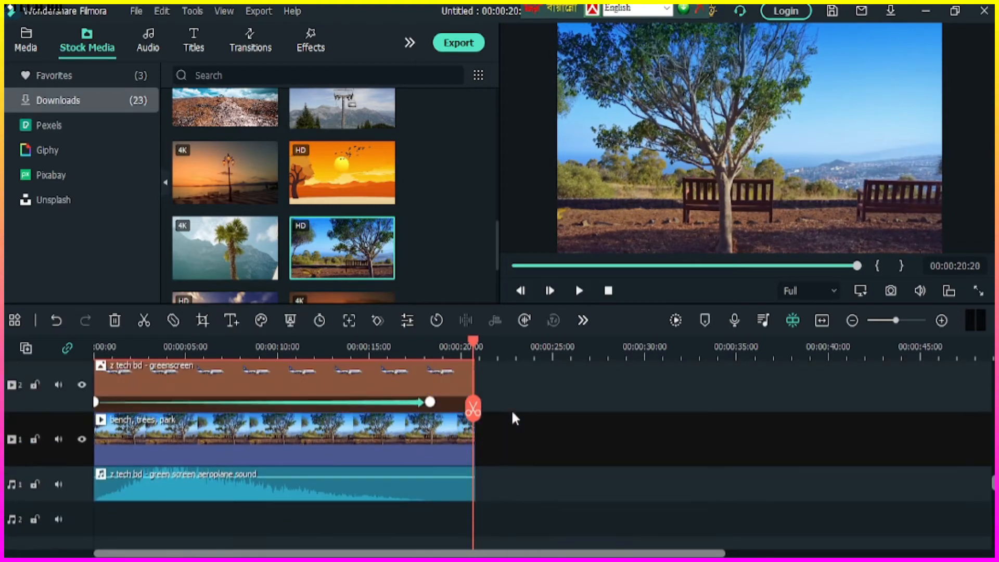
pyautogui.scroll(-3, 466, 449)
pyautogui.scroll(4, 478, 428)
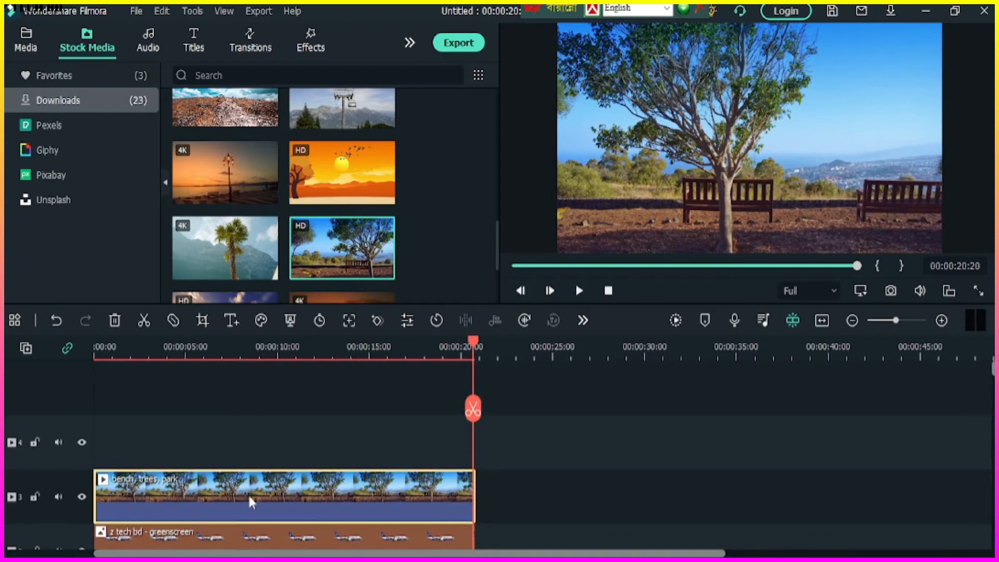
# - Enable Chroma Key on the track 3 park clip, sample the light blue sky as the key colour, and apply it
pyautogui.doubleClick(271, 493)
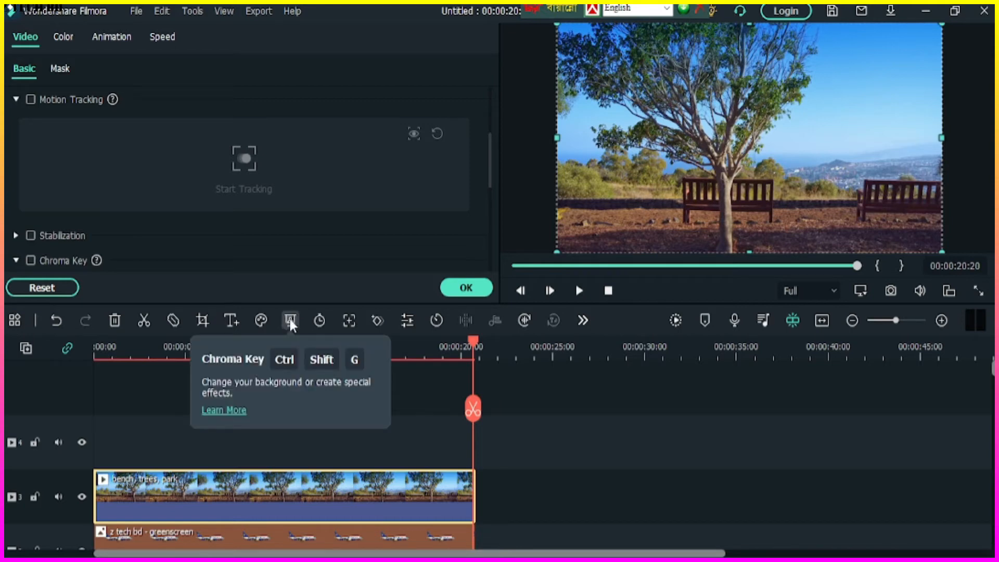
pyautogui.click(291, 320)
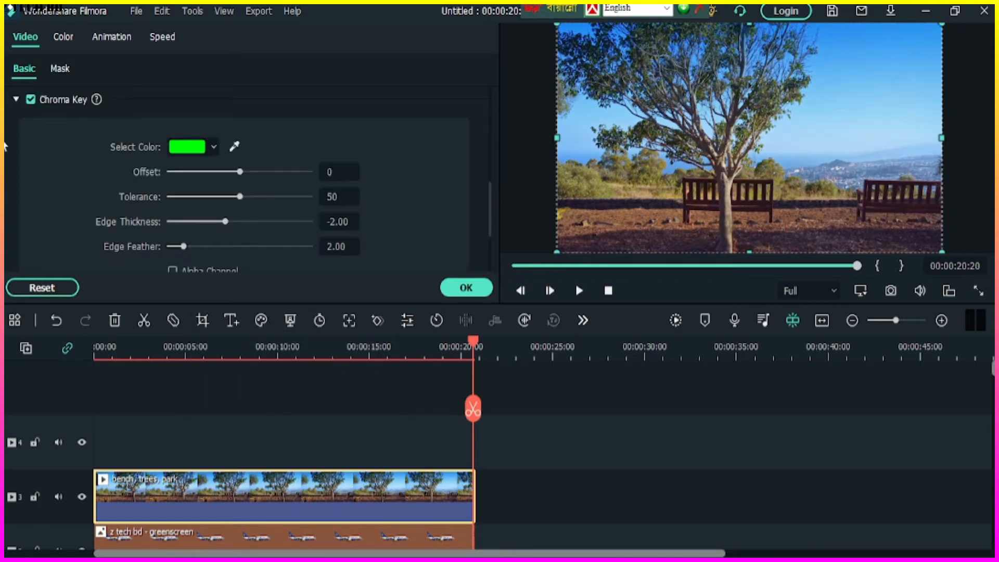
pyautogui.click(234, 145)
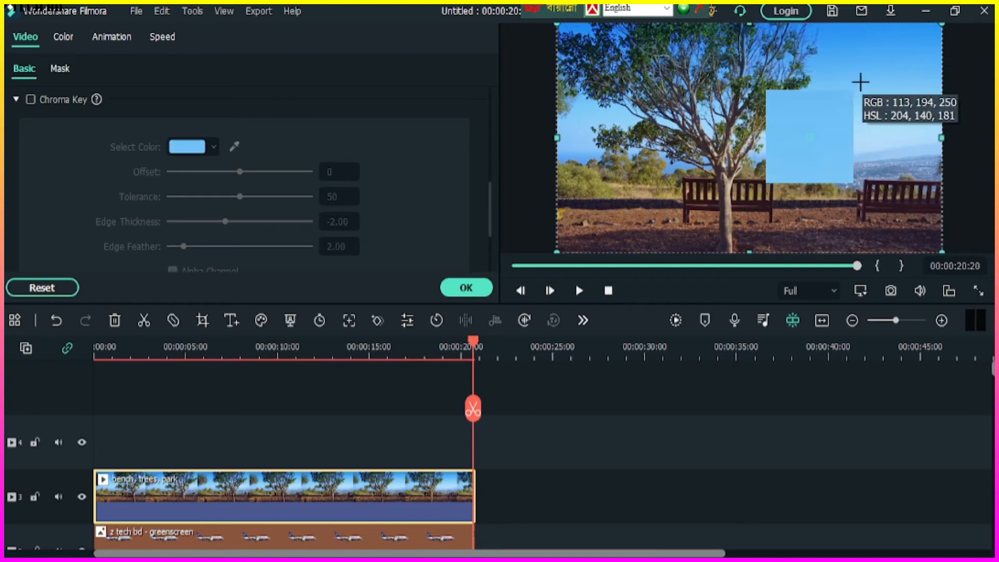
pyautogui.click(862, 83)
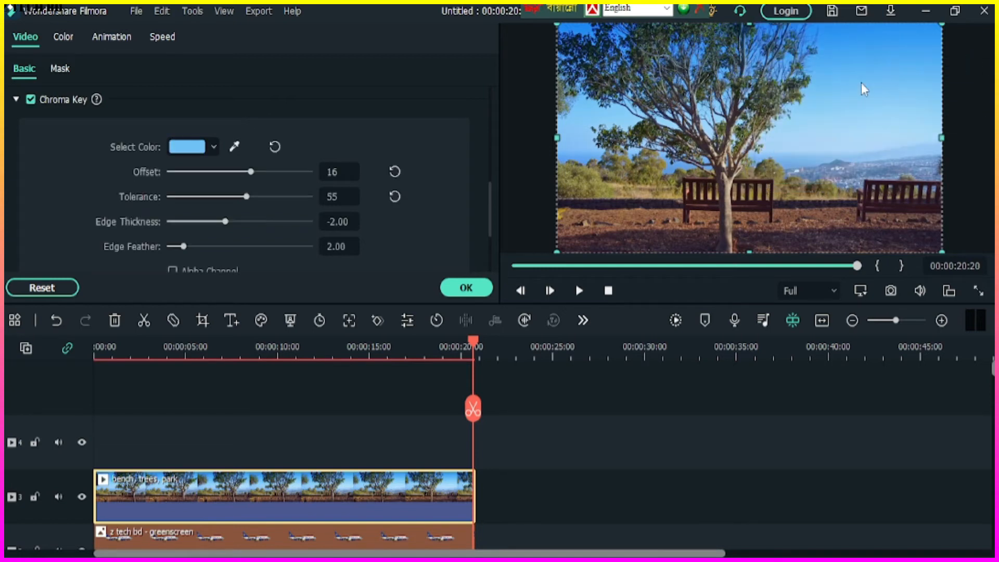
pyautogui.click(465, 287)
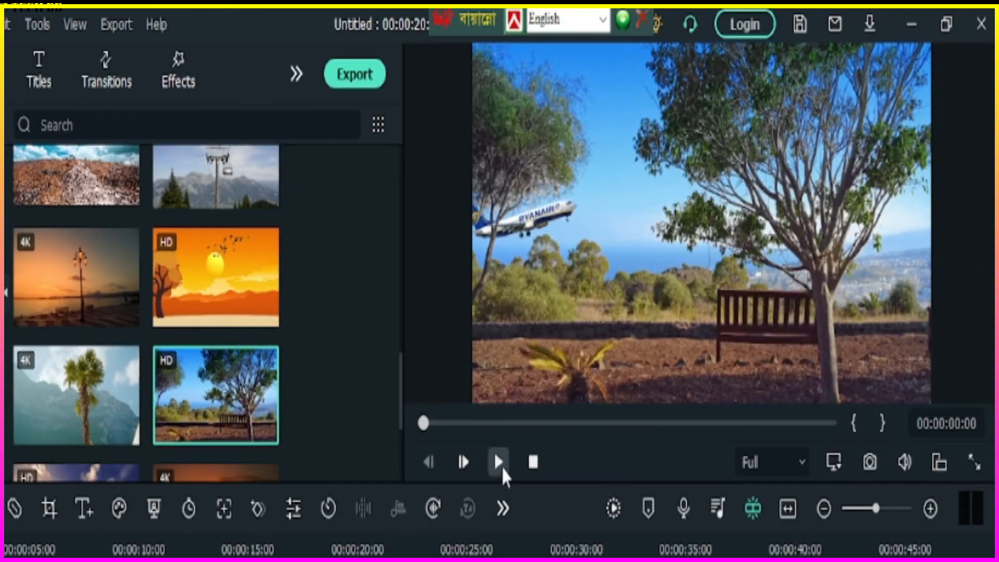
# - Play the composited aeroplane scene from the beginning and render the timeline preview
pyautogui.click(498, 462)
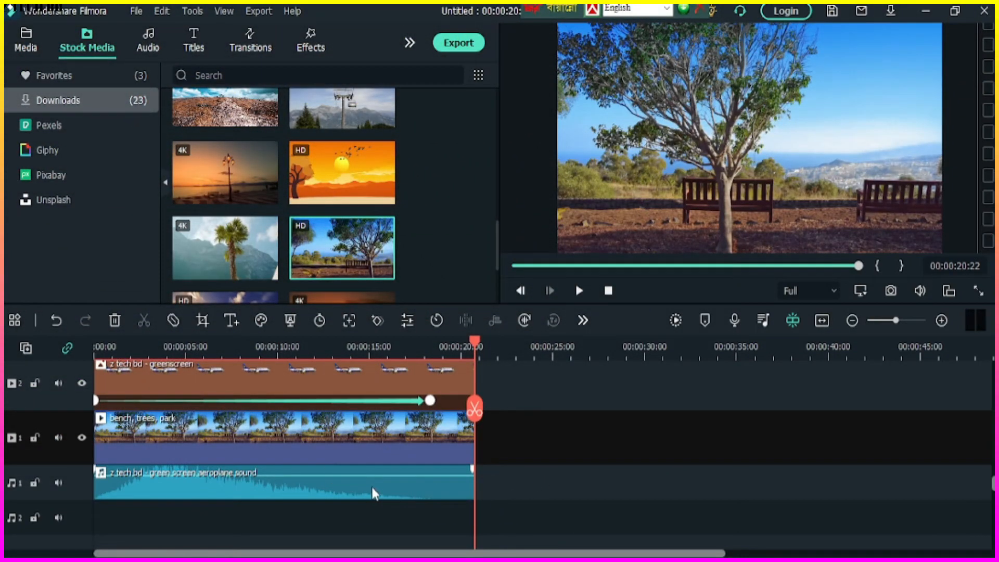
pyautogui.click(379, 491)
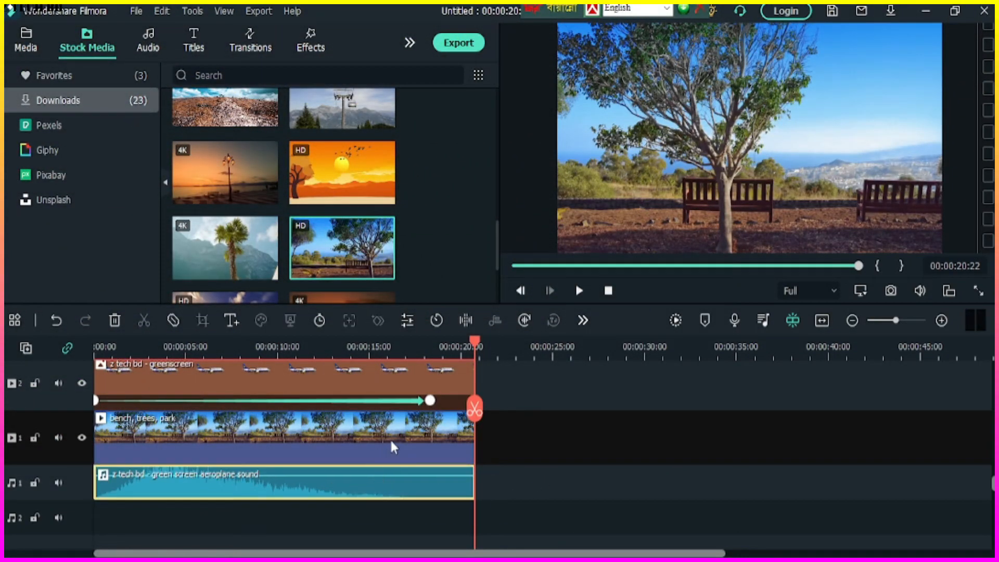
pyautogui.moveTo(390, 446); pyautogui.dragTo(347, 388)
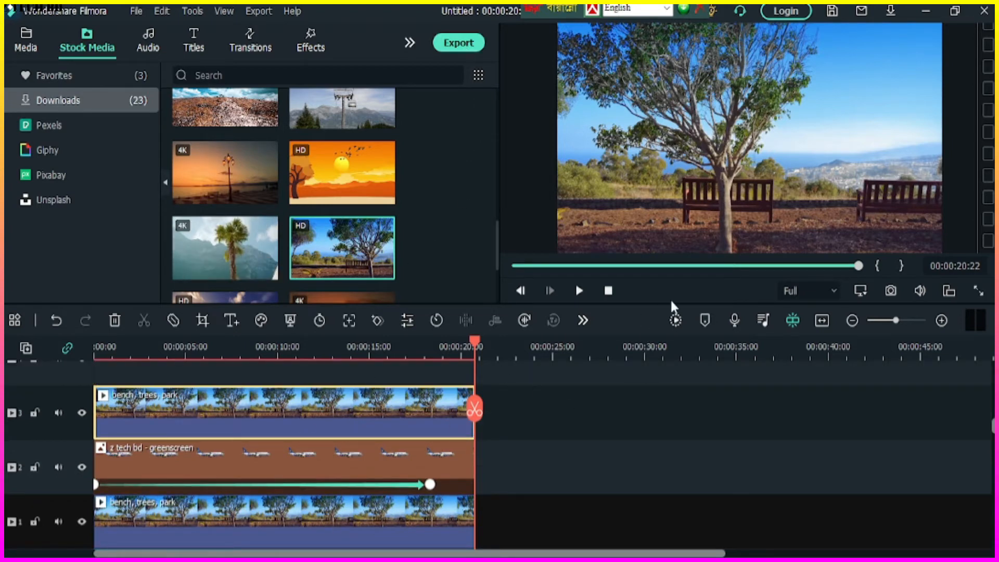
pyautogui.click(678, 318)
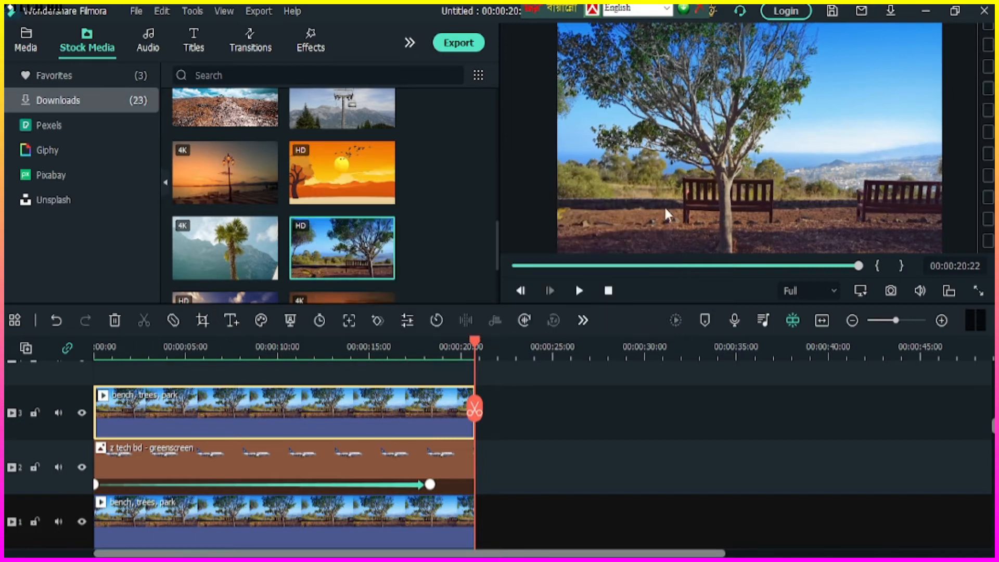
# - Export the video as an MP4 named "background remove without green screen" with the quality set to Best
pyautogui.click(454, 44)
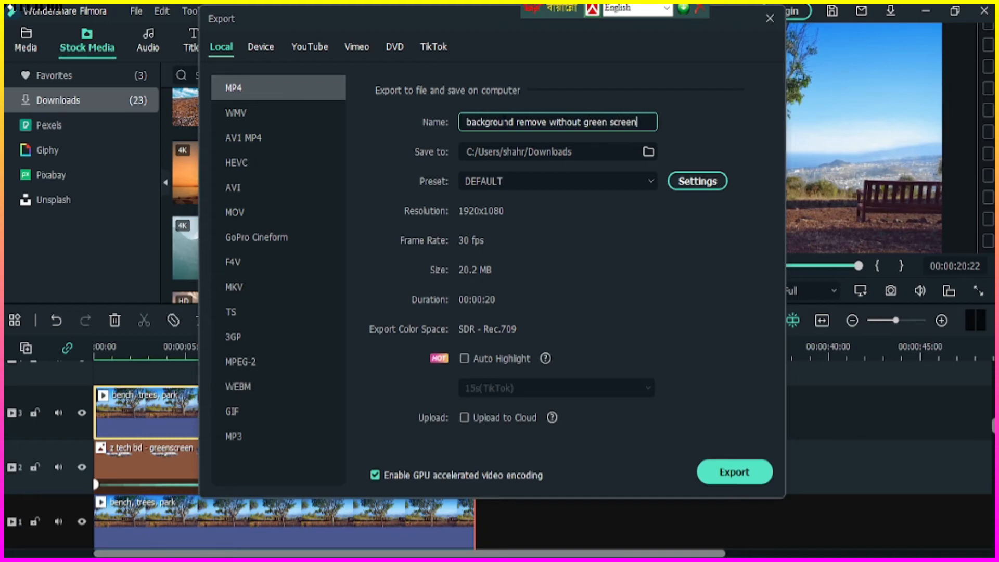
pyautogui.click(684, 183)
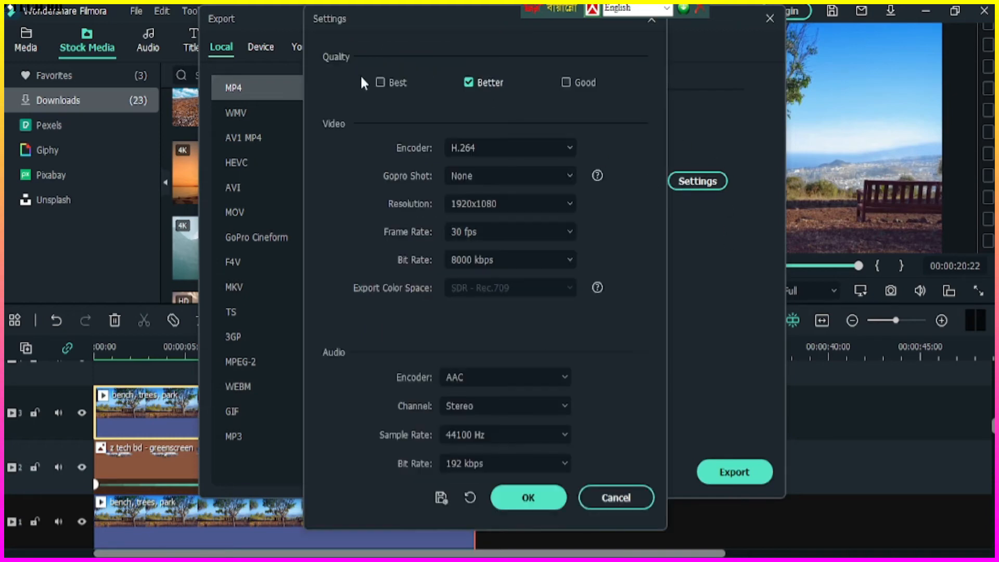
pyautogui.click(381, 81)
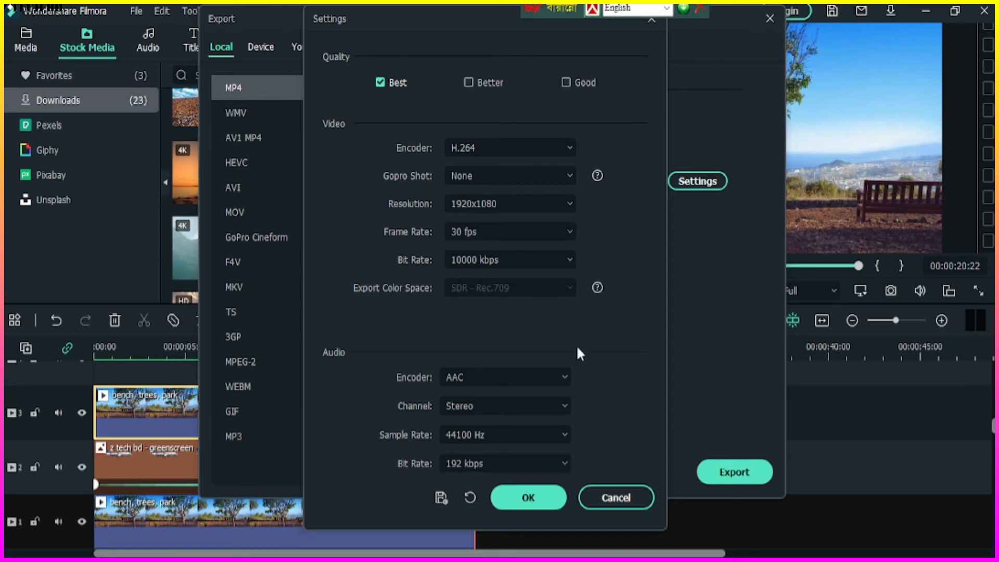
pyautogui.click(525, 500)
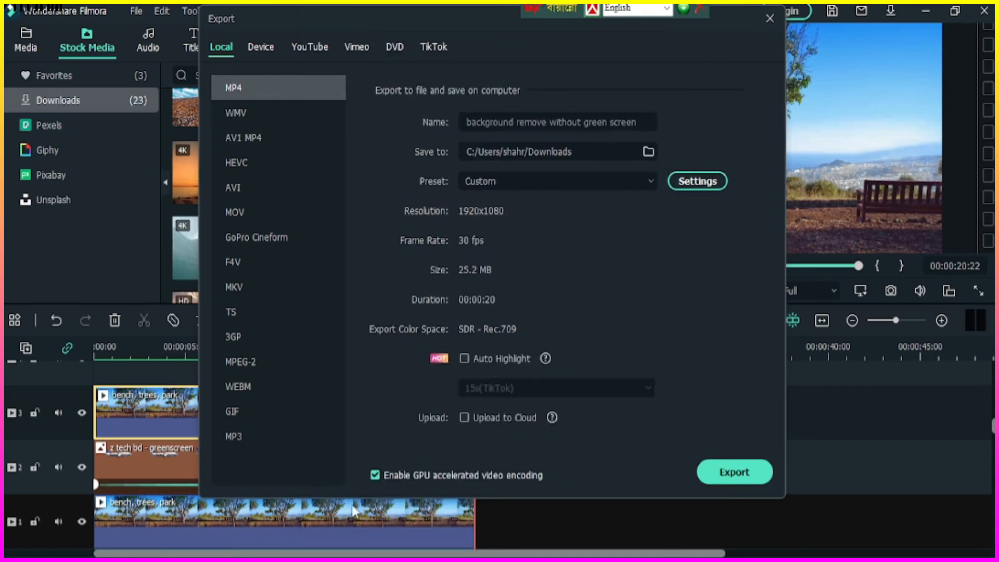
pyautogui.click(375, 474)
pyautogui.click(730, 470)
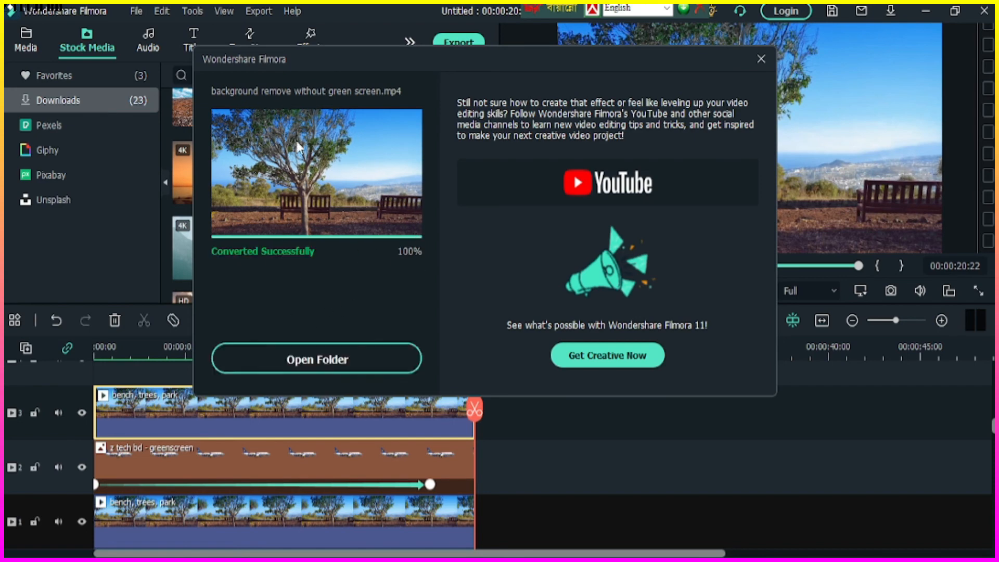
# - Open the export folder and play the exported "background remove without green screen" video
pyautogui.click(245, 358)
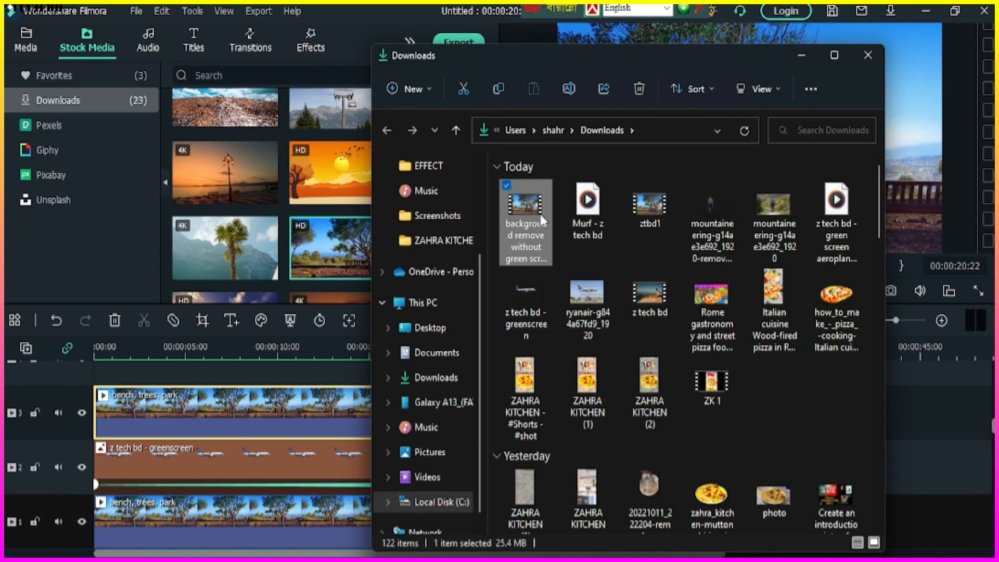
pyautogui.doubleClick(536, 211)
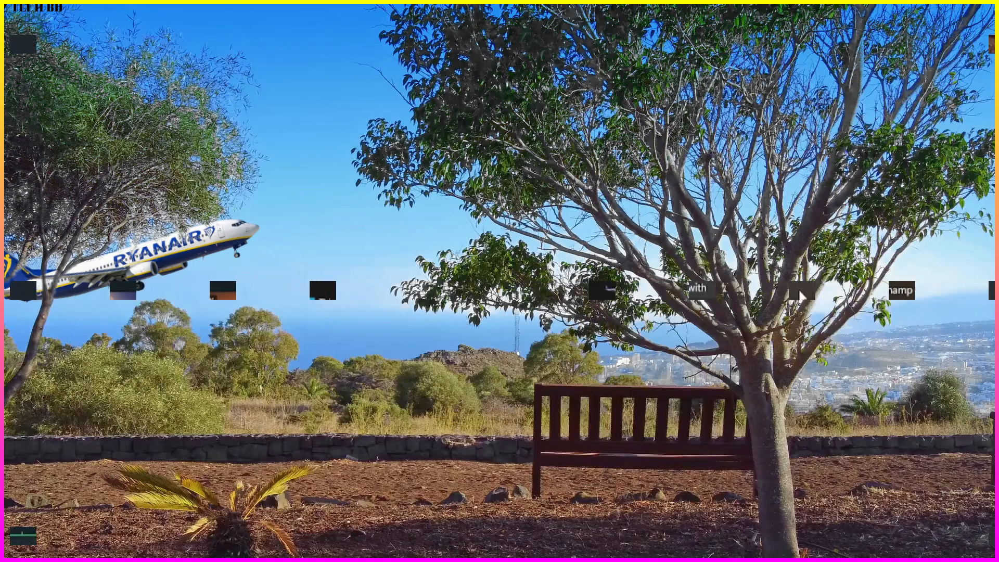